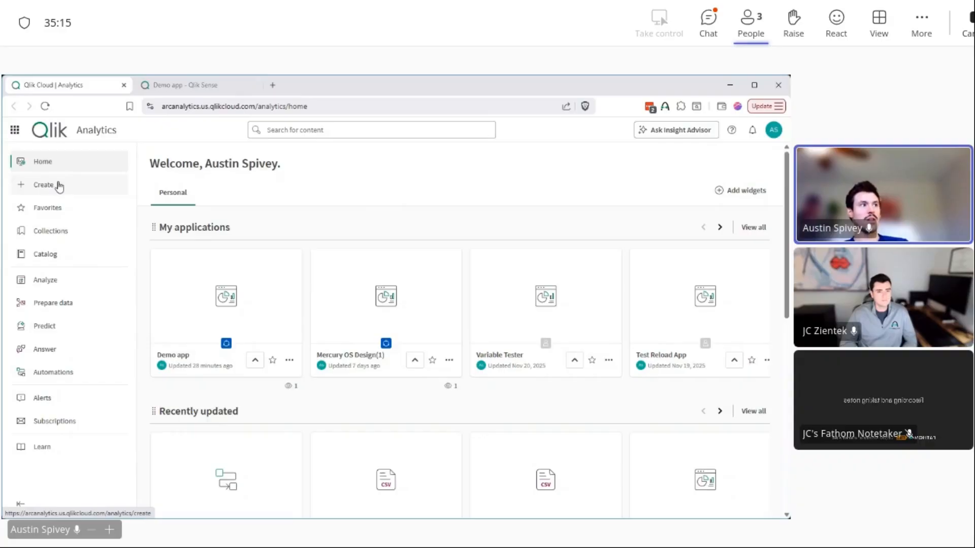
Go through the content types available for creation and open the dialog for creating a dataset.
left_click(70, 183)
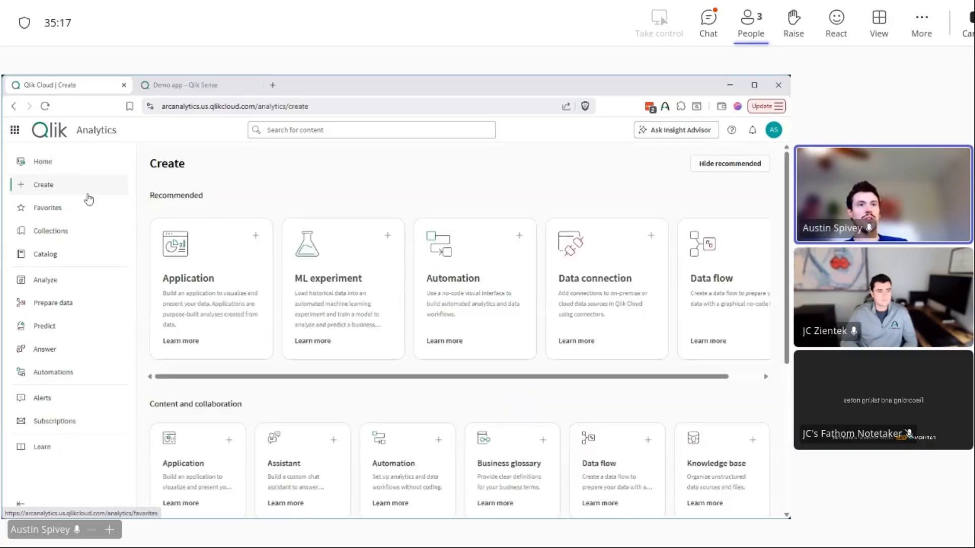
left_click_drag(551, 378, 720, 377)
left_click_drag(786, 267, 712, 419)
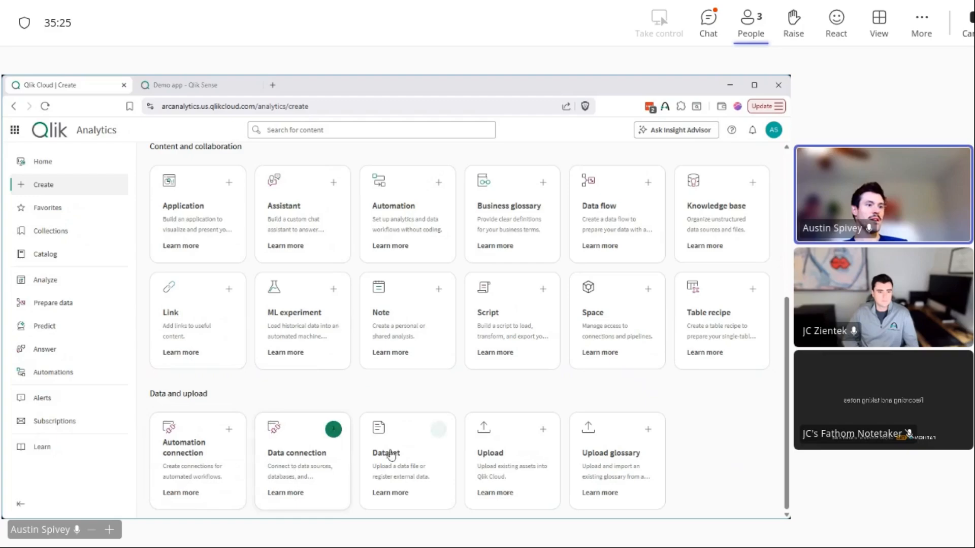
left_click(426, 437)
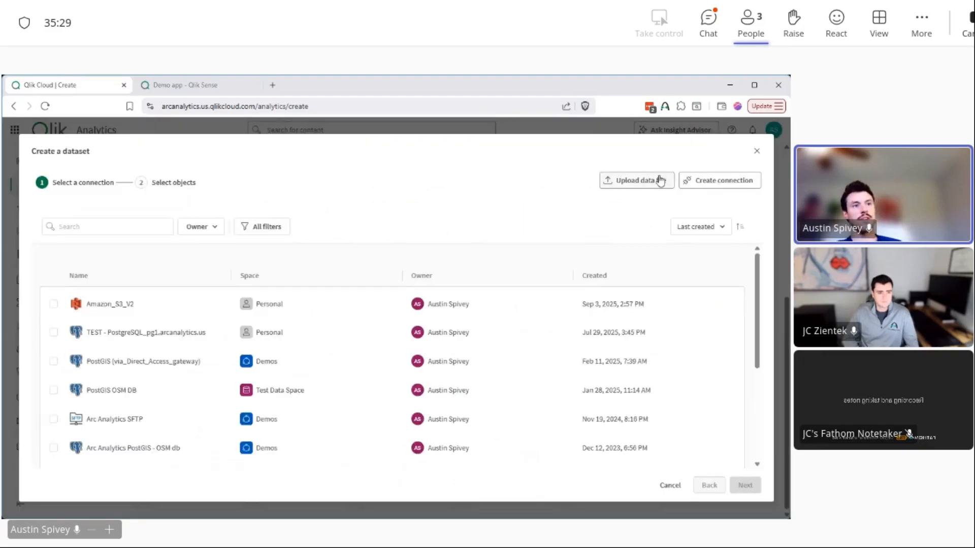
View the data file upload options and the destination folders under Personal, and close the dataset creation without uploading.
left_click(611, 183)
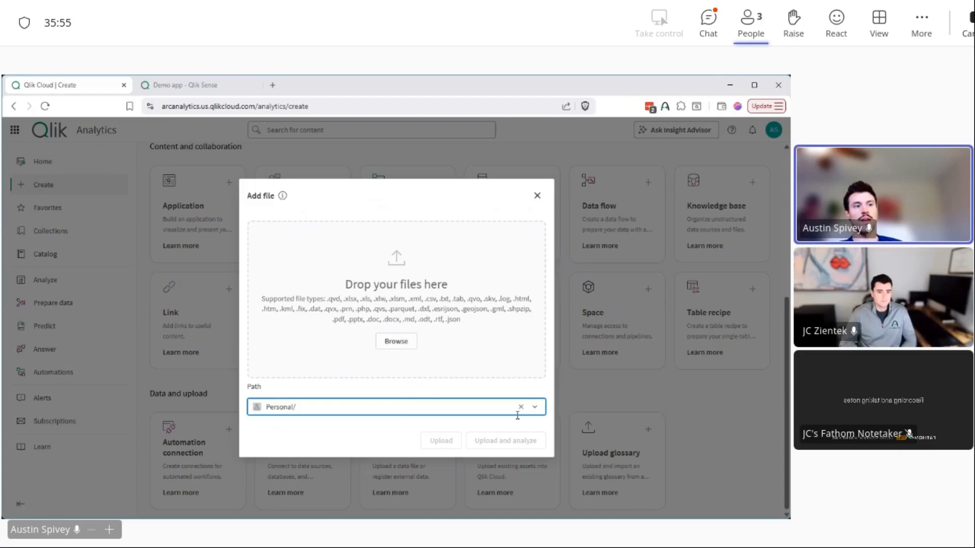
left_click(535, 409)
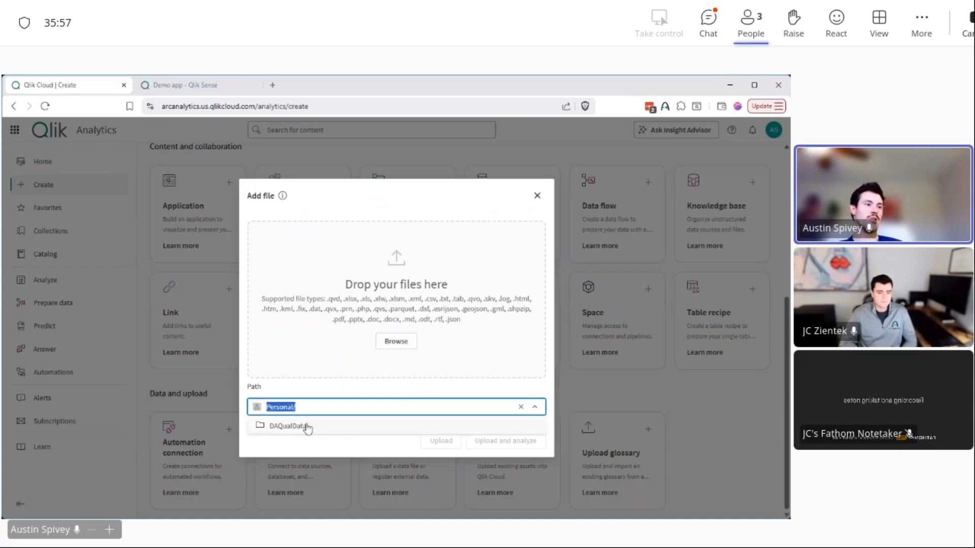
left_click(339, 391)
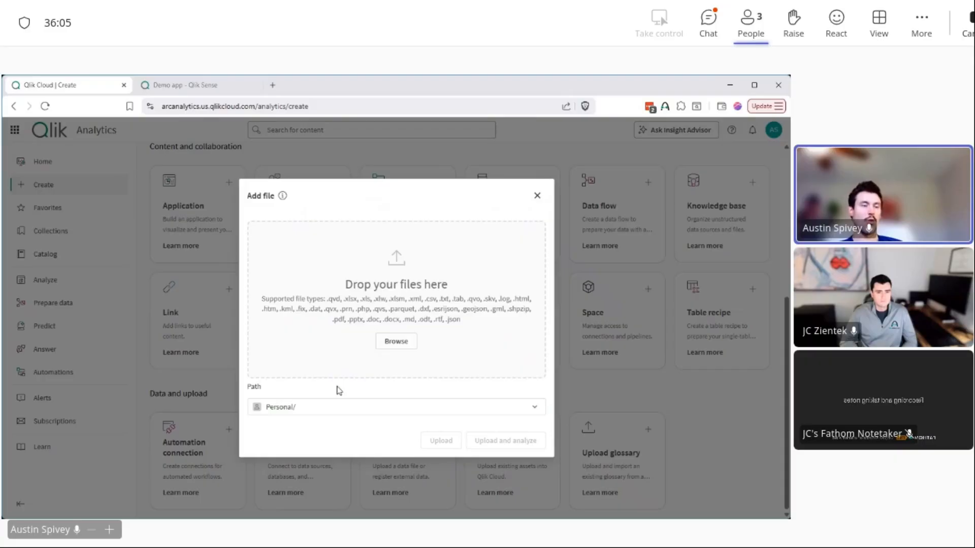
left_click(537, 196)
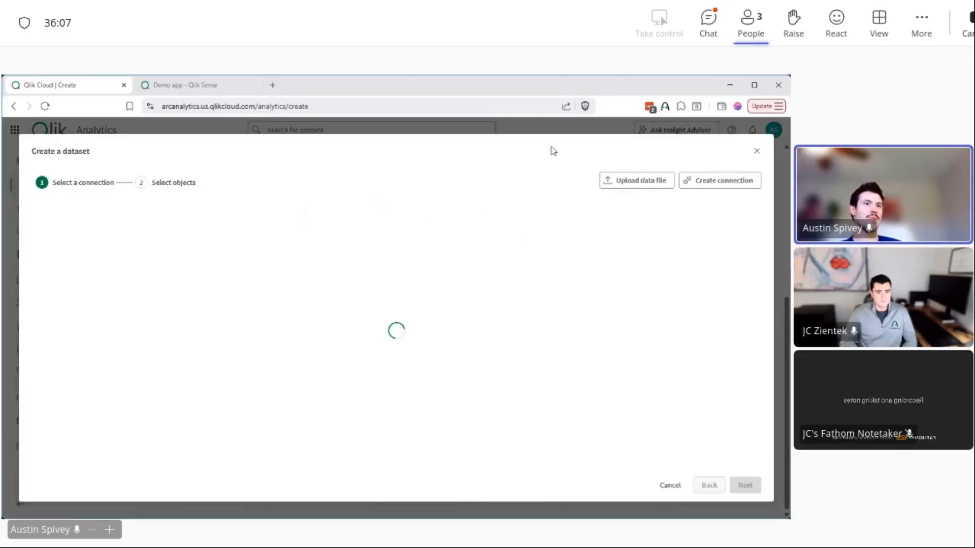
left_click(758, 153)
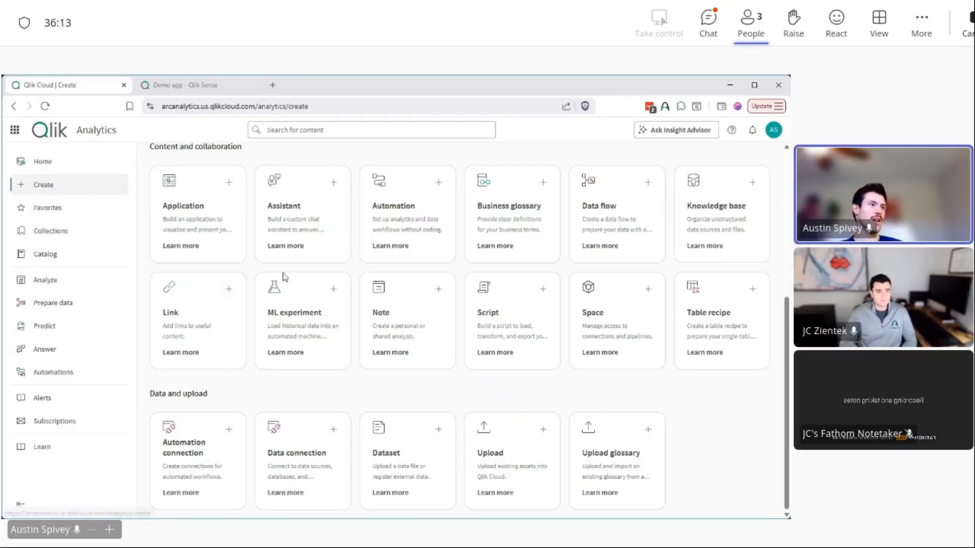
View the Catalog and look through the content types that can be created from it.
left_click(60, 258)
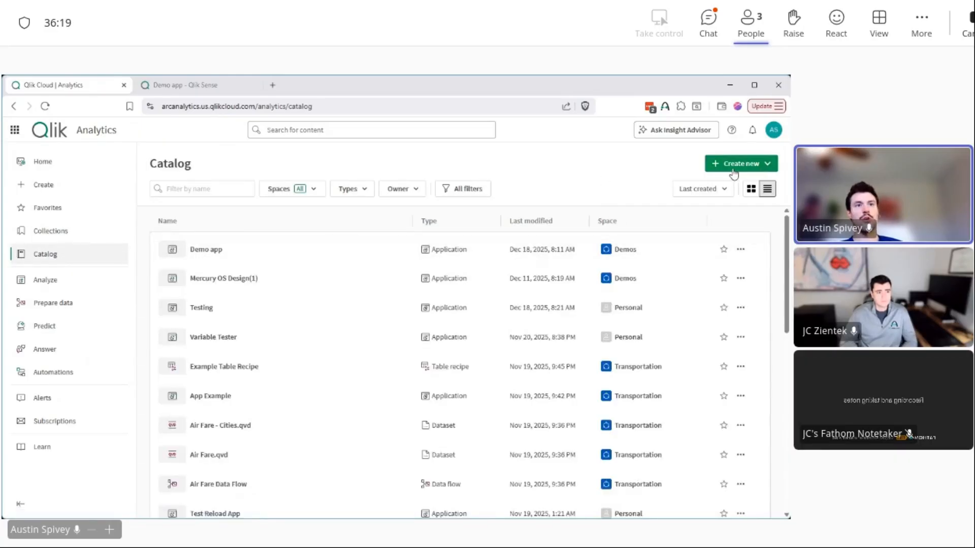
left_click(767, 164)
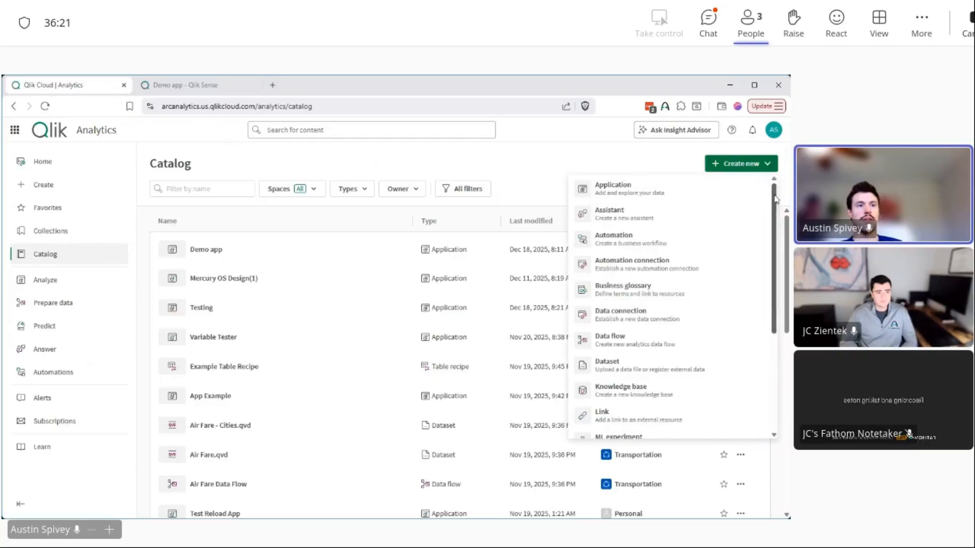
scroll(609, 299, "down", 2)
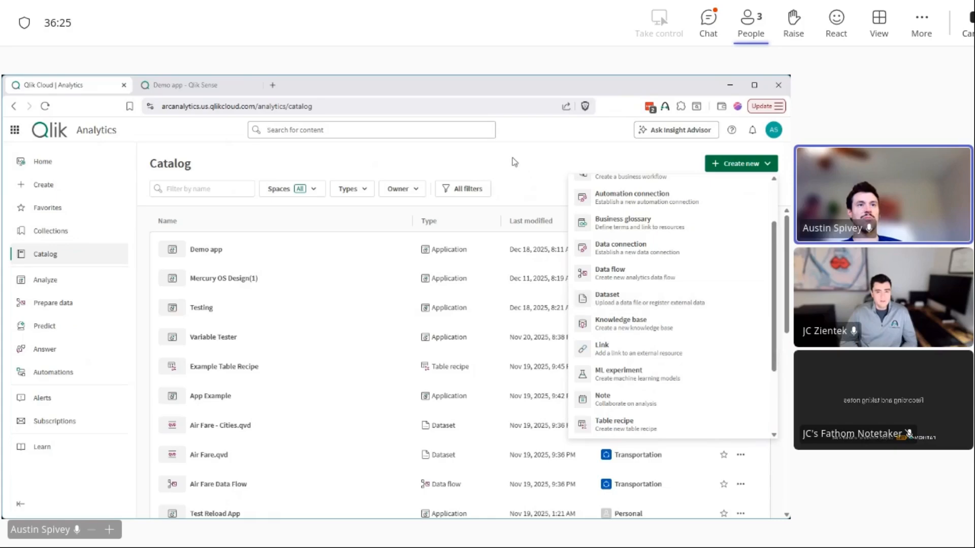
left_click(538, 186)
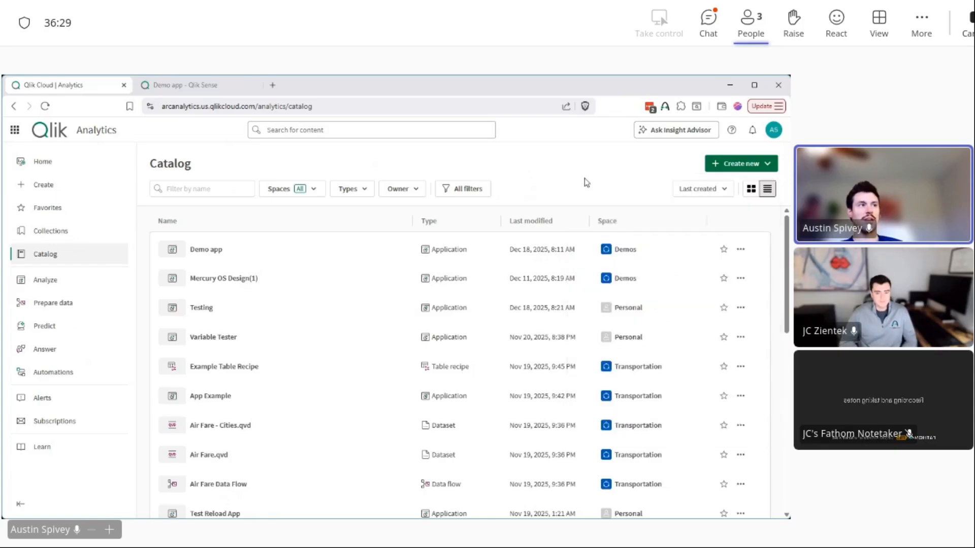
In the Demo app, view the data catalog and its file upload dialog, and close both without adding data.
left_click(171, 90)
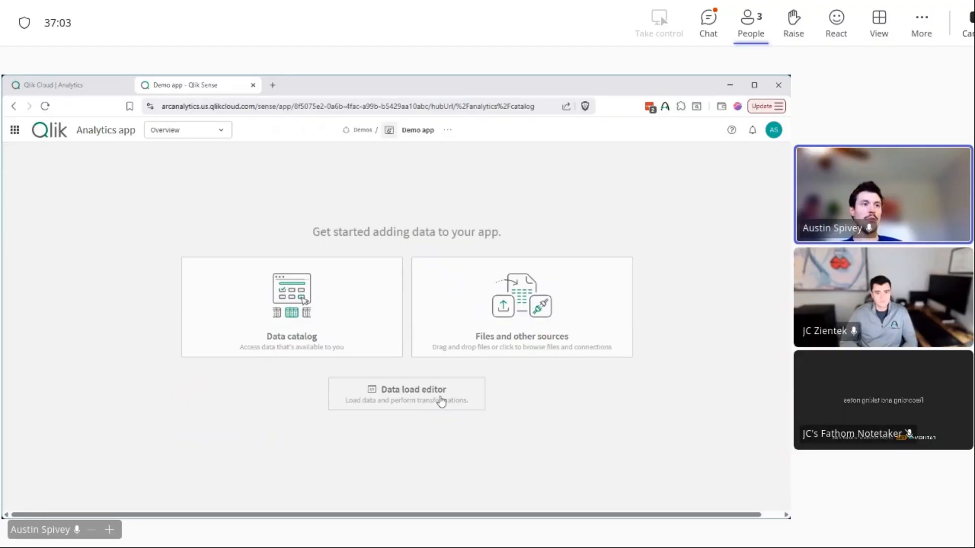
left_click(284, 315)
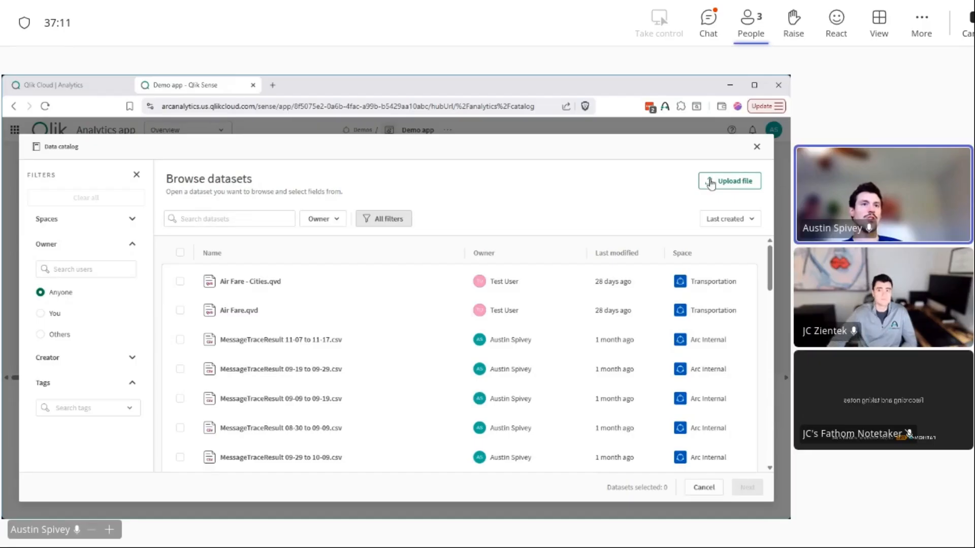
left_click(733, 181)
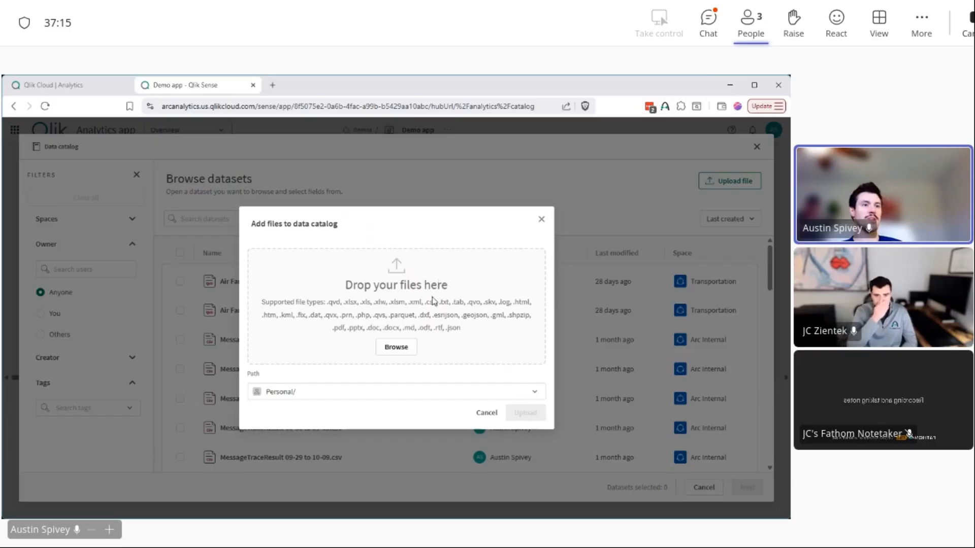
left_click(542, 220)
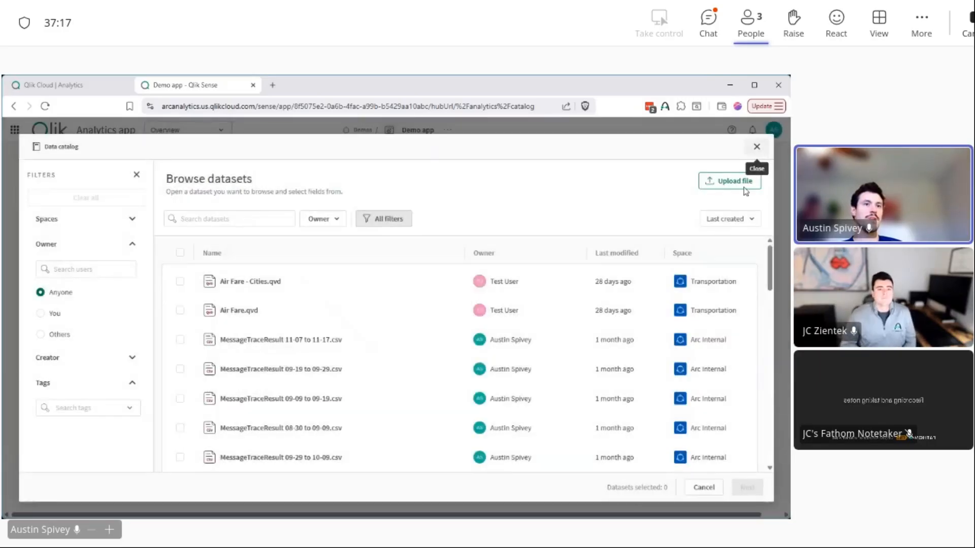
left_click(756, 147)
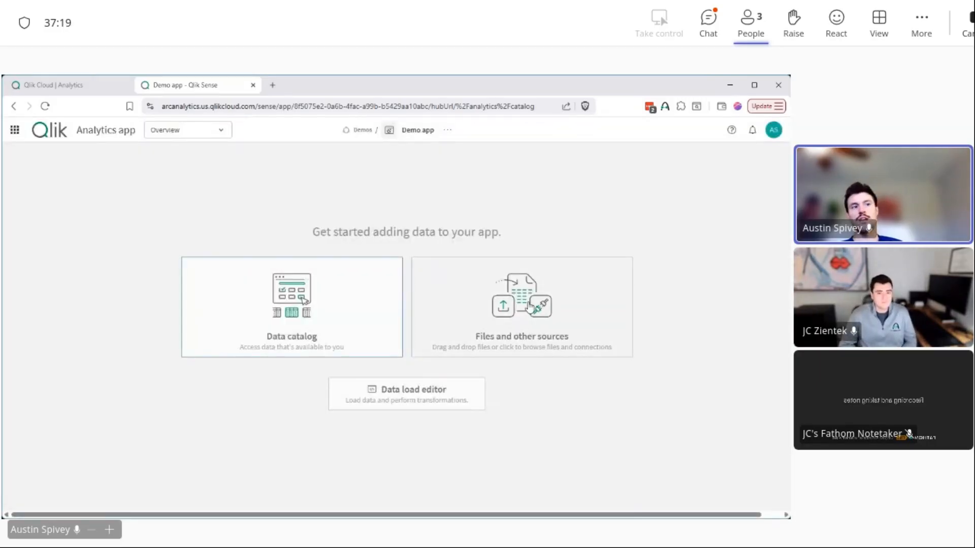
Review the Demo app's Files and other sources options, including connectors and local file selection, and close without adding data.
left_click(526, 312)
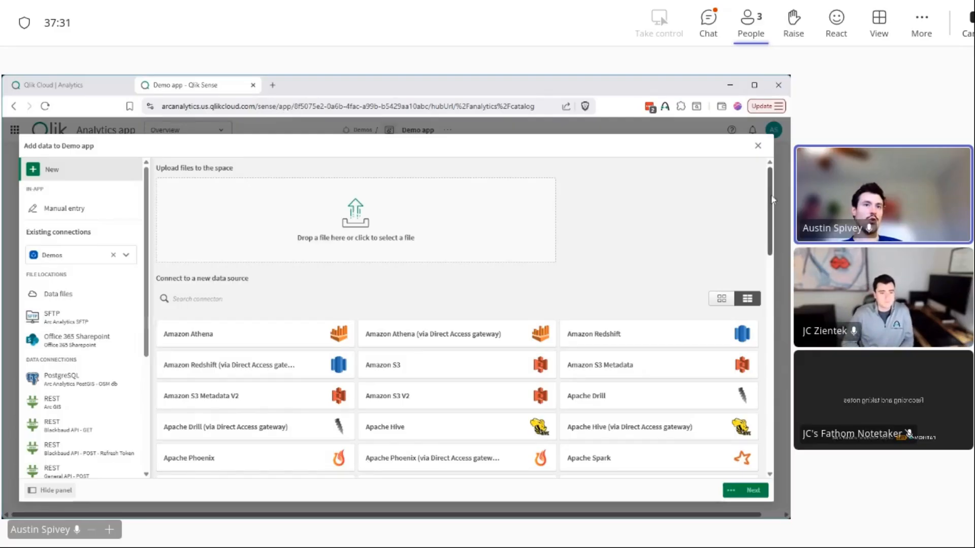
scroll(749, 305, "down", 4)
scroll(589, 315, "up", 4)
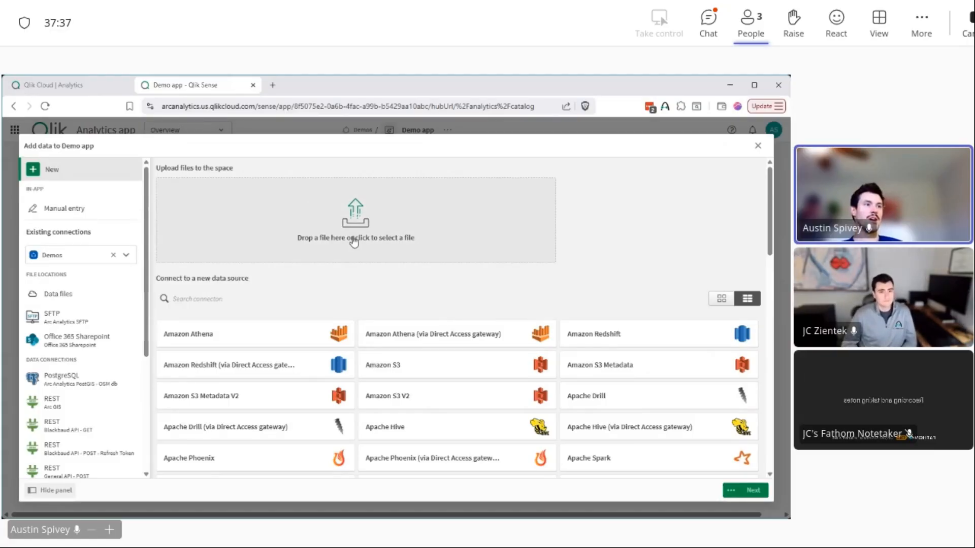
left_click(403, 241)
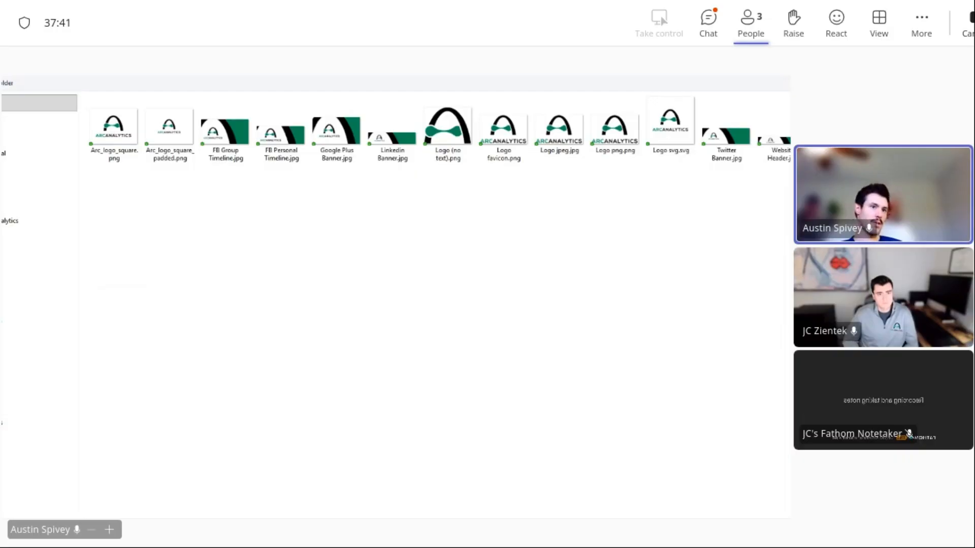
key("Escape")
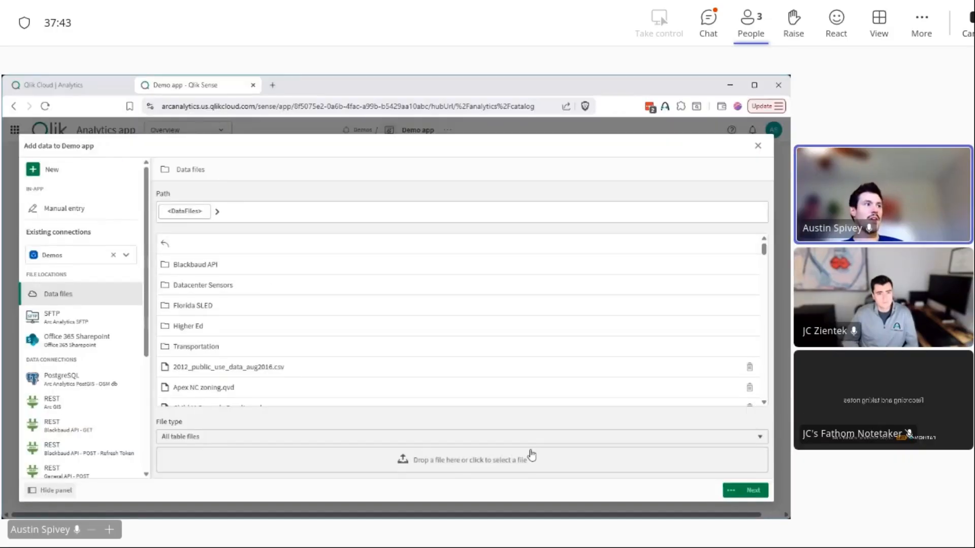
left_click(759, 147)
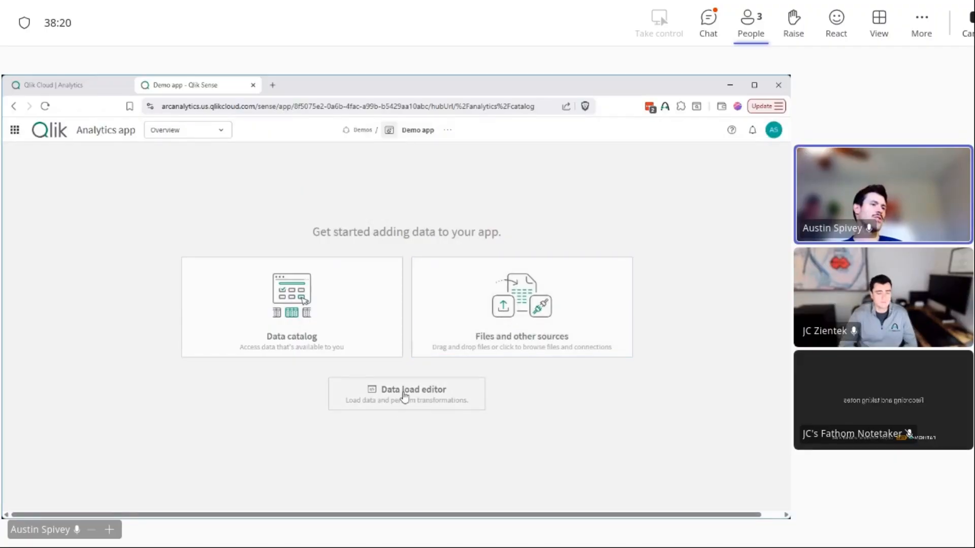
In the Data load editor, find the DataFiles connection by searching for "data", browse its selectable files and cancel the selection.
left_click(404, 392)
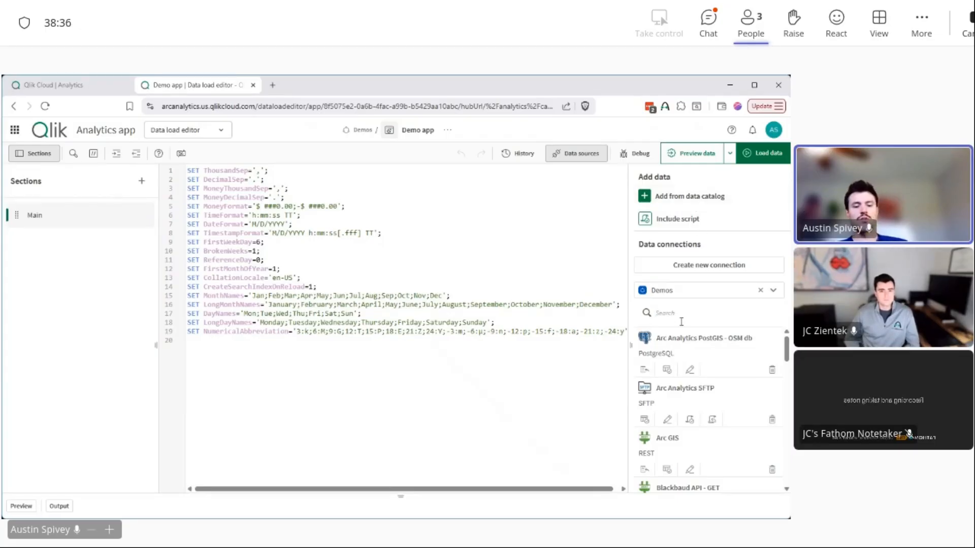
type("data")
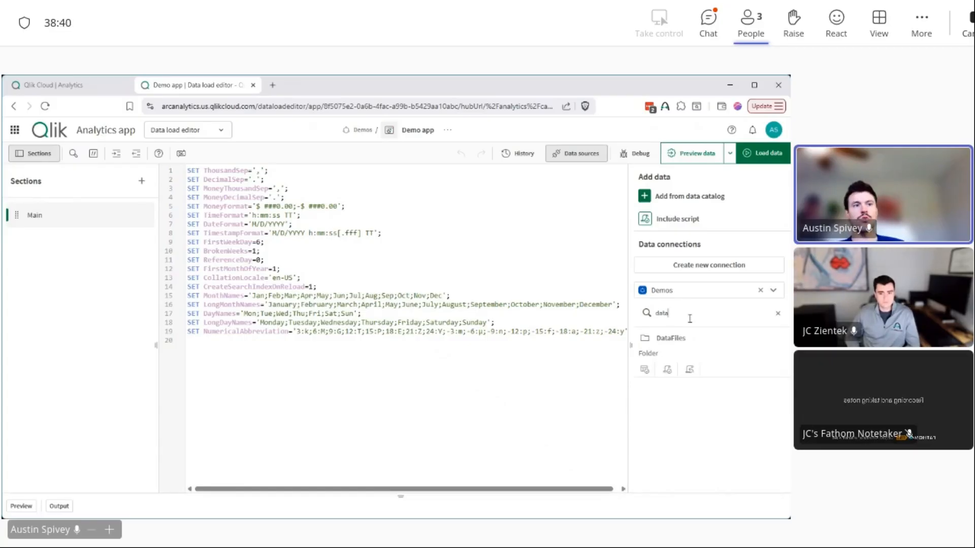
left_click(646, 370)
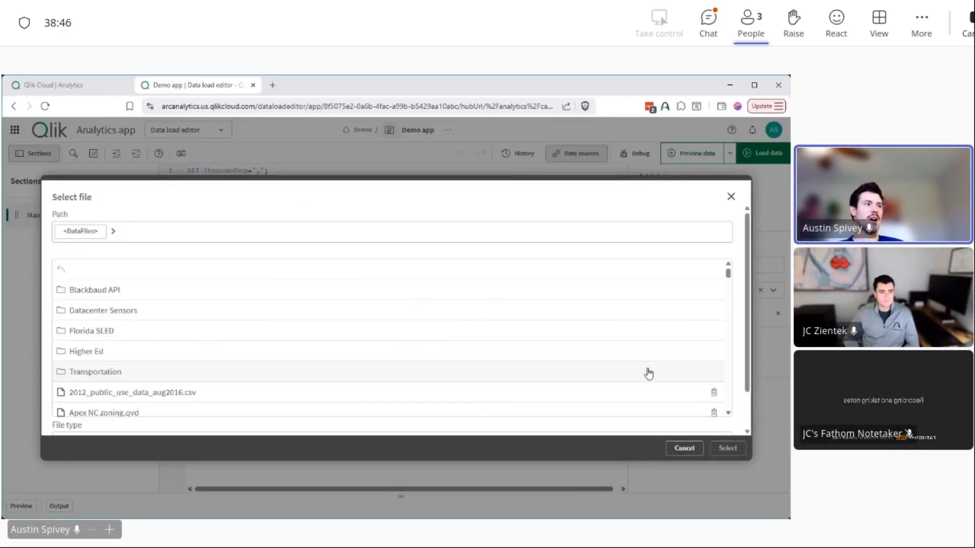
scroll(642, 356, "down", 10)
scroll(505, 298, "up", 15)
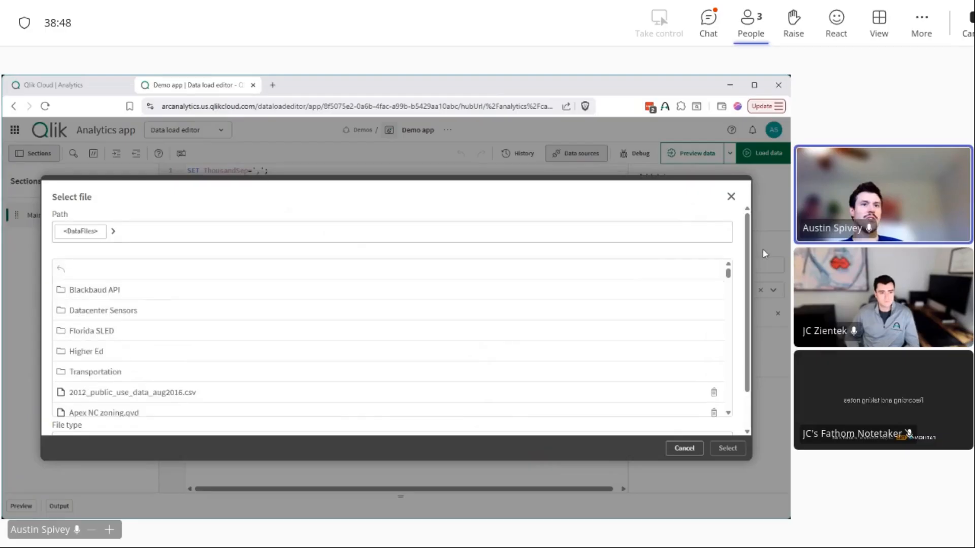
scroll(747, 254, "down", 2)
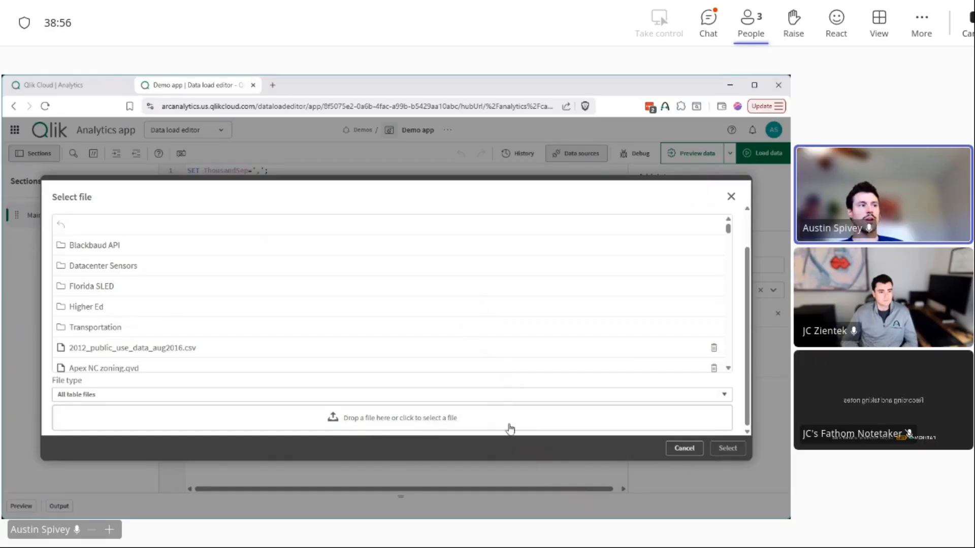
left_click(692, 453)
Return to the app overview and search the data catalog for "mock" datasets.
left_click(220, 133)
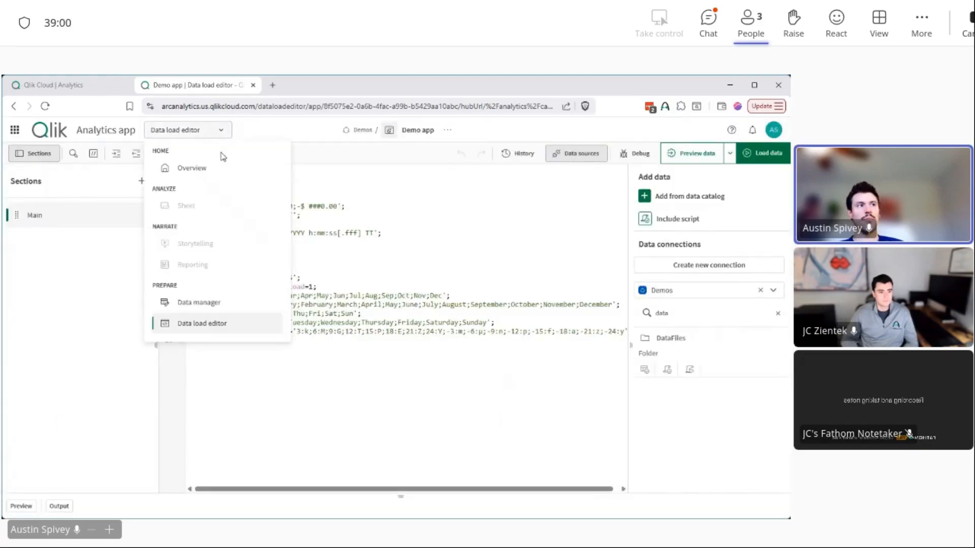
left_click(218, 167)
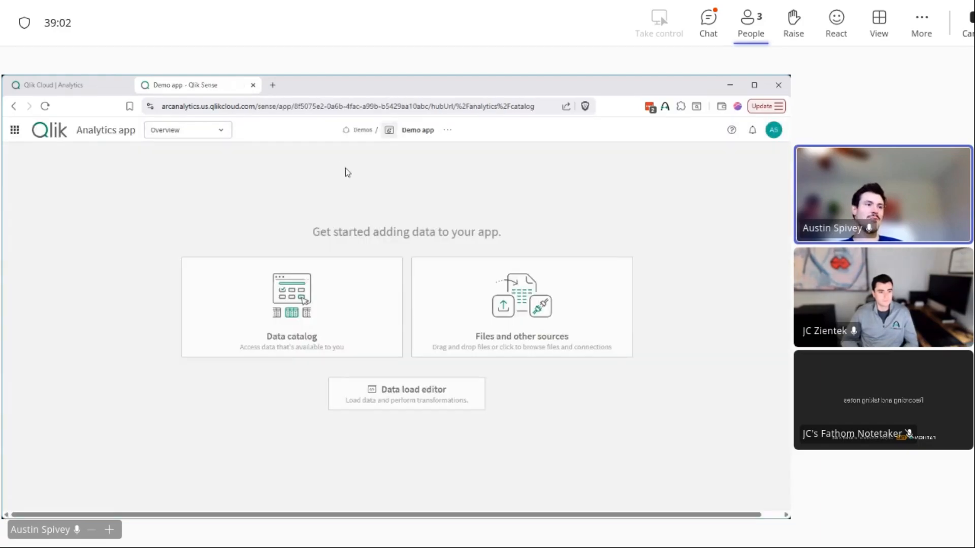
left_click(322, 322)
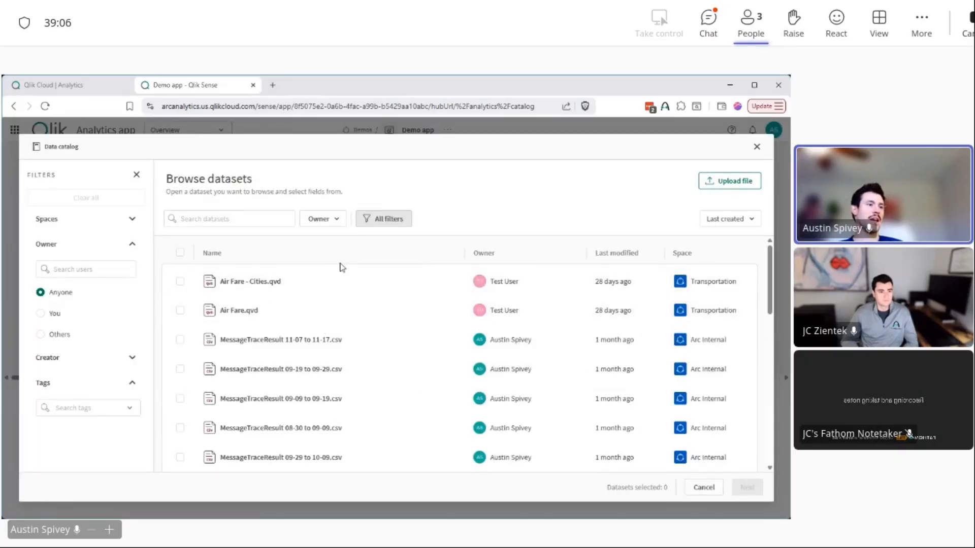
left_click(240, 218)
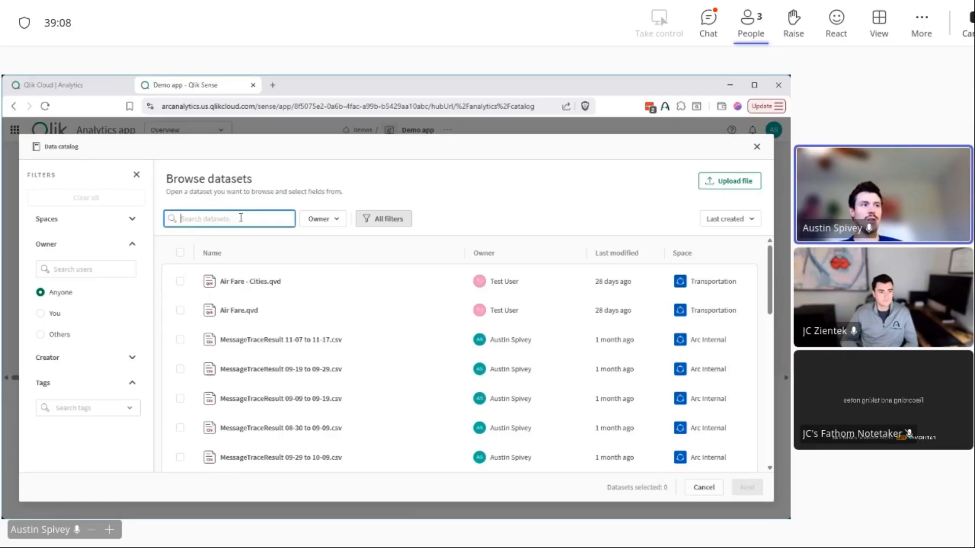
type("mock")
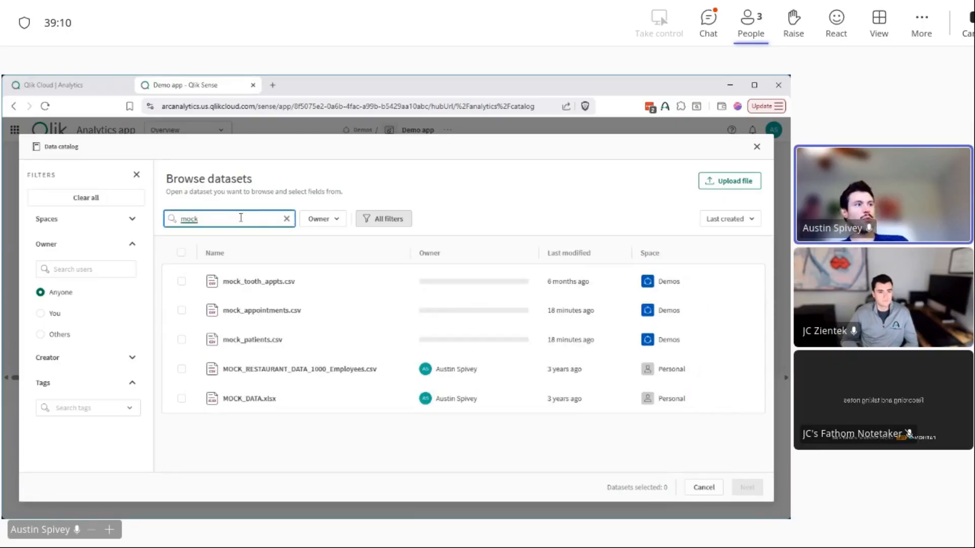
Select the mock_appointments.csv and mock_tooth_appts.csv datasets and proceed to the summary of selected data.
left_click(181, 311)
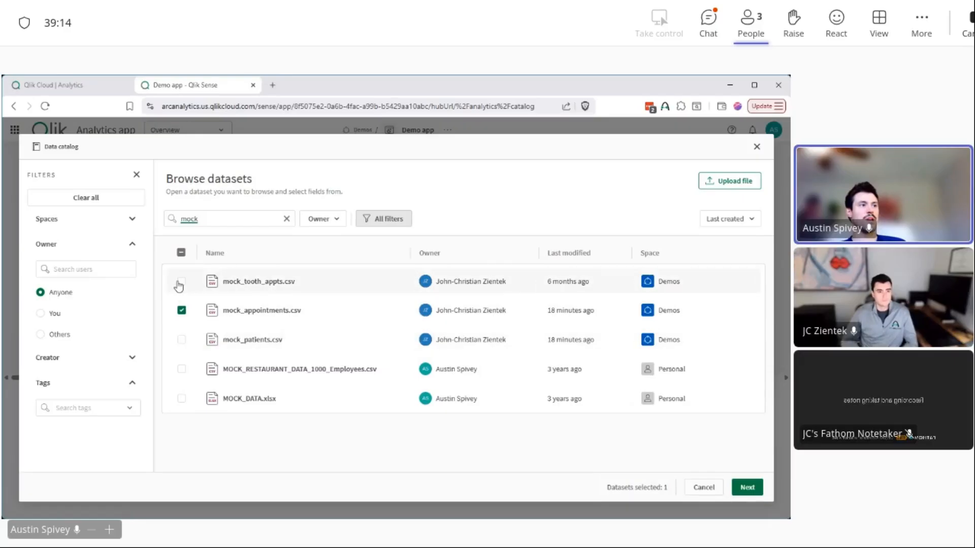
left_click(178, 284)
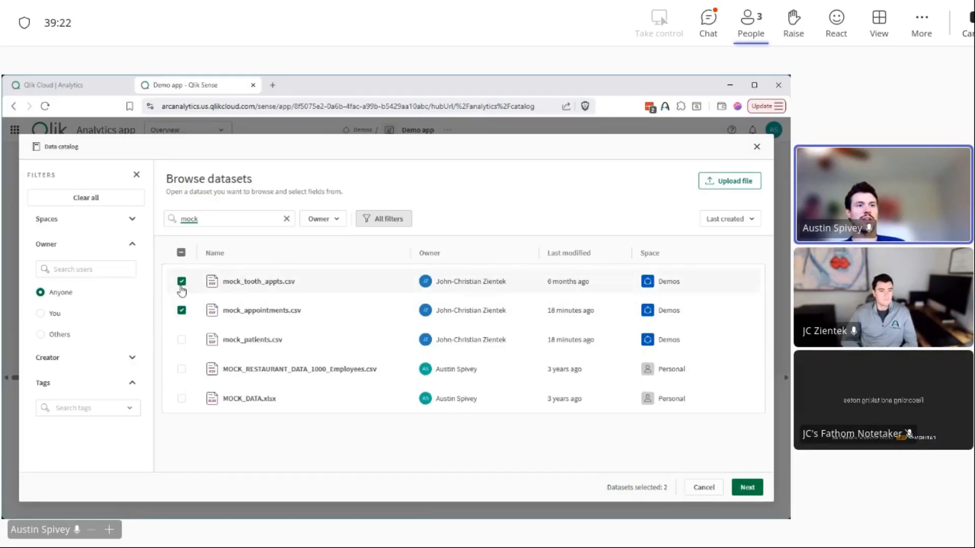
left_click(747, 488)
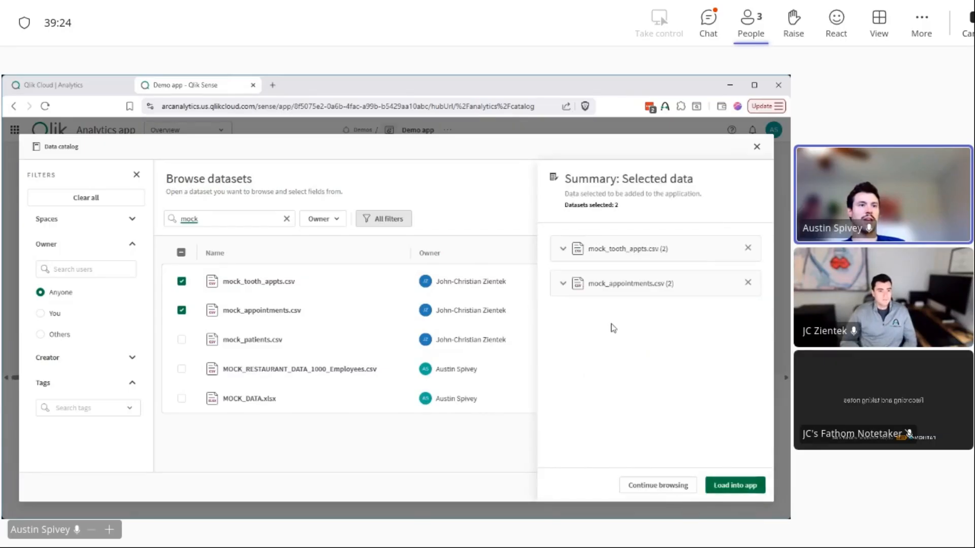
Review the fields of mock_appointments.csv and mock_tooth_appts.csv in the selected data summary, and load both datasets into the app.
left_click(563, 283)
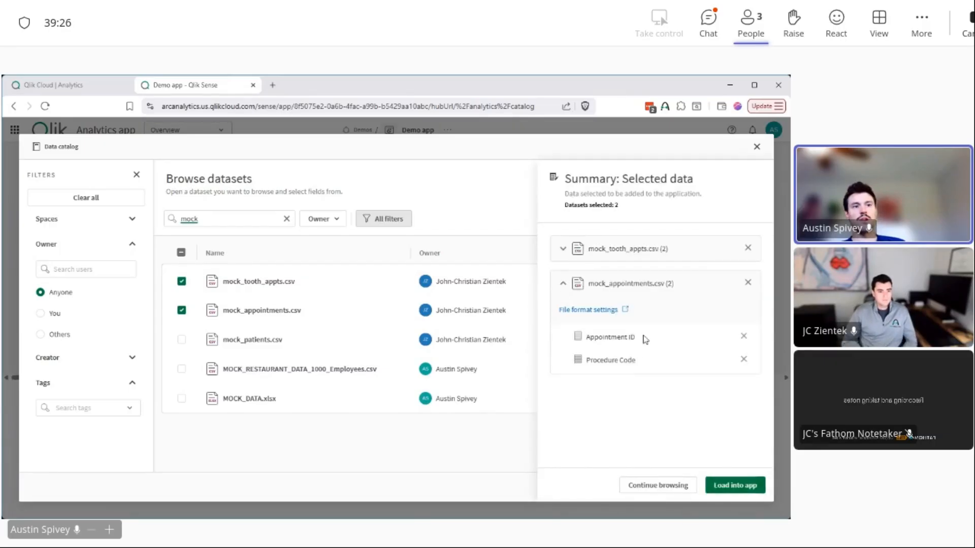
left_click(563, 248)
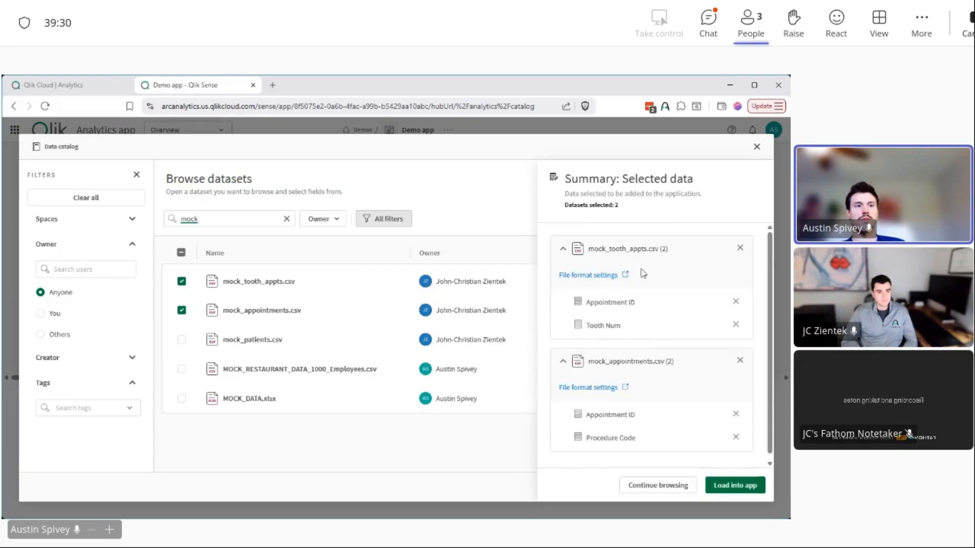
scroll(689, 363, "down", 1)
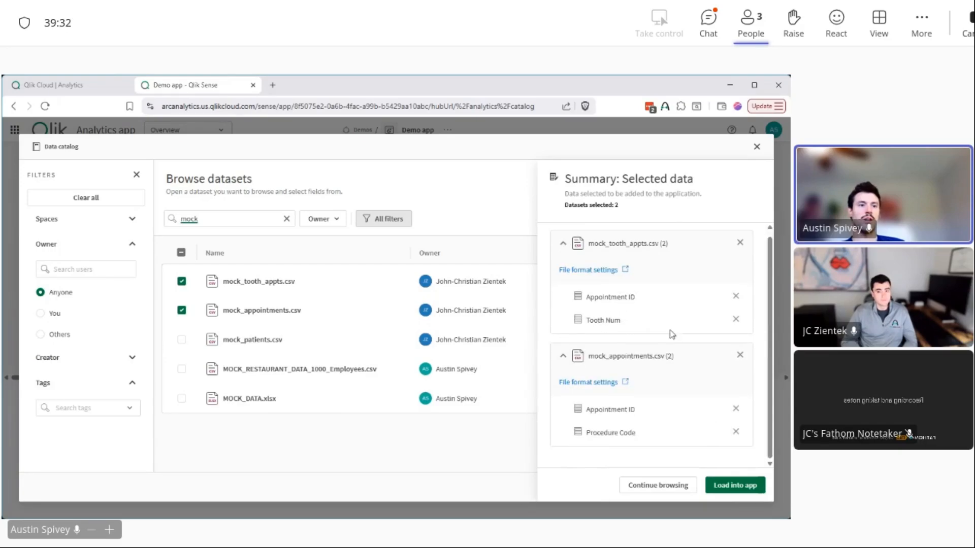
left_click(744, 488)
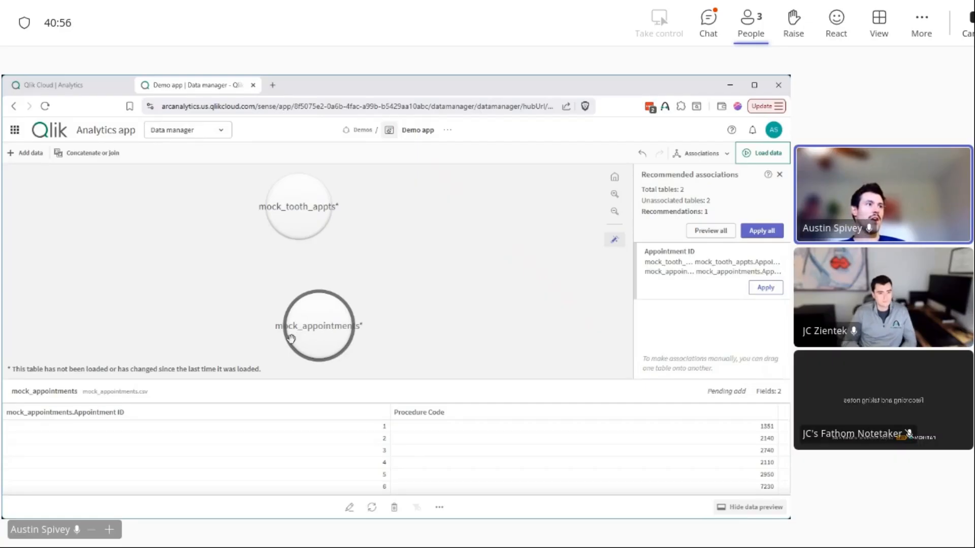
Associate the mock_appointments table with mock_tooth_appts on Appointment ID and check the preview of both tables.
left_click_drag(324, 318, 319, 249)
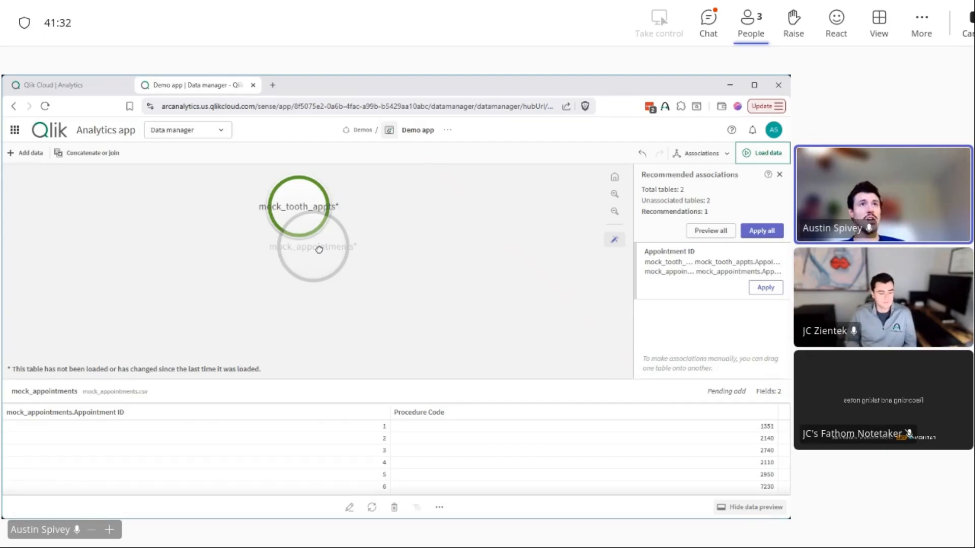
mouse_move(319, 250)
left_mouse_down()
mouse_move(327, 254)
mouse_move(324, 241)
left_mouse_up()
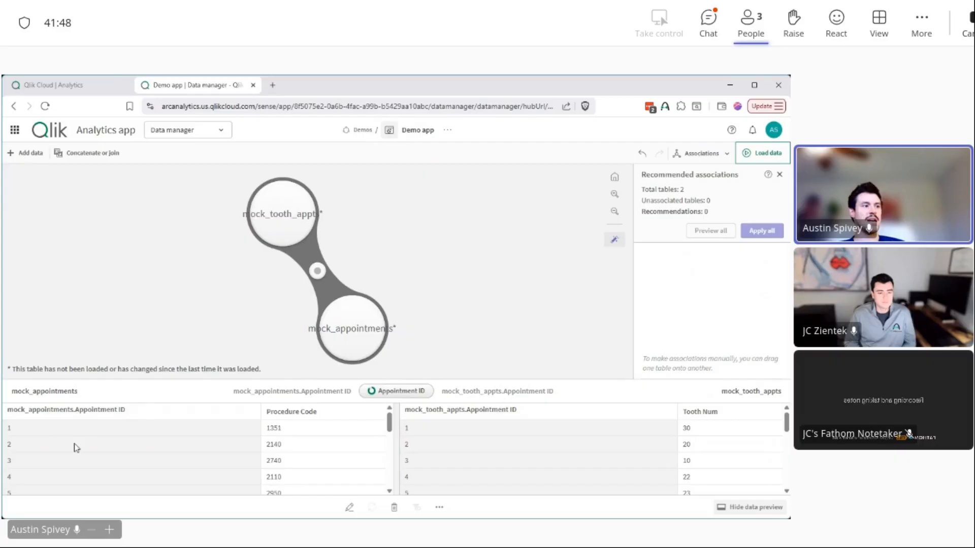
mouse_move(390, 422)
left_mouse_down()
mouse_move(387, 476)
mouse_move(390, 424)
left_mouse_up()
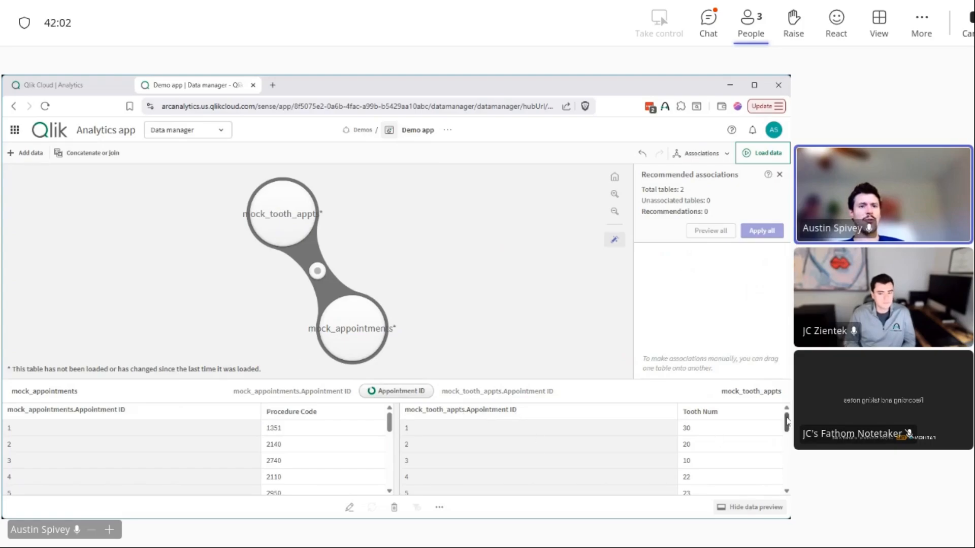
left_click_drag(786, 422, 756, 409)
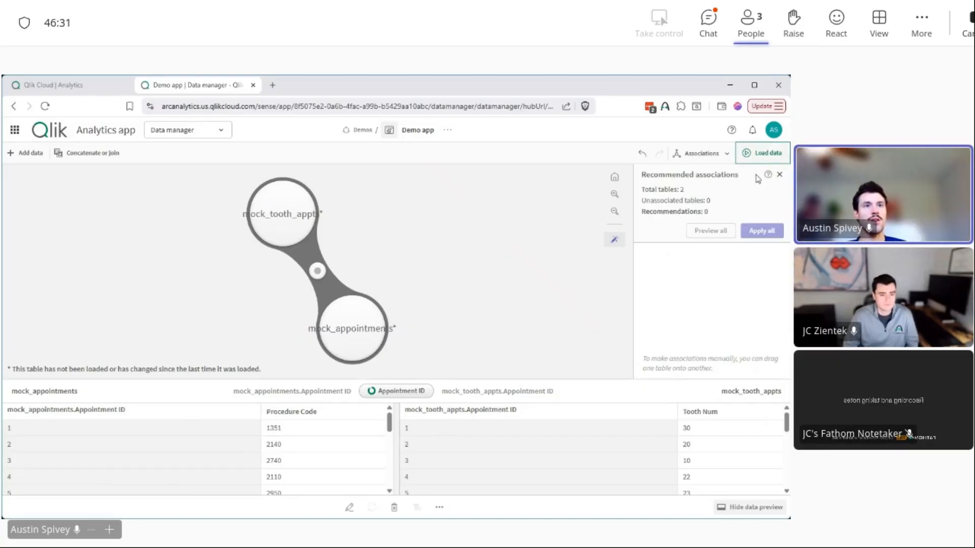
Load the associated tables' data into the app and go from the Data manager to the sheet.
left_click(760, 160)
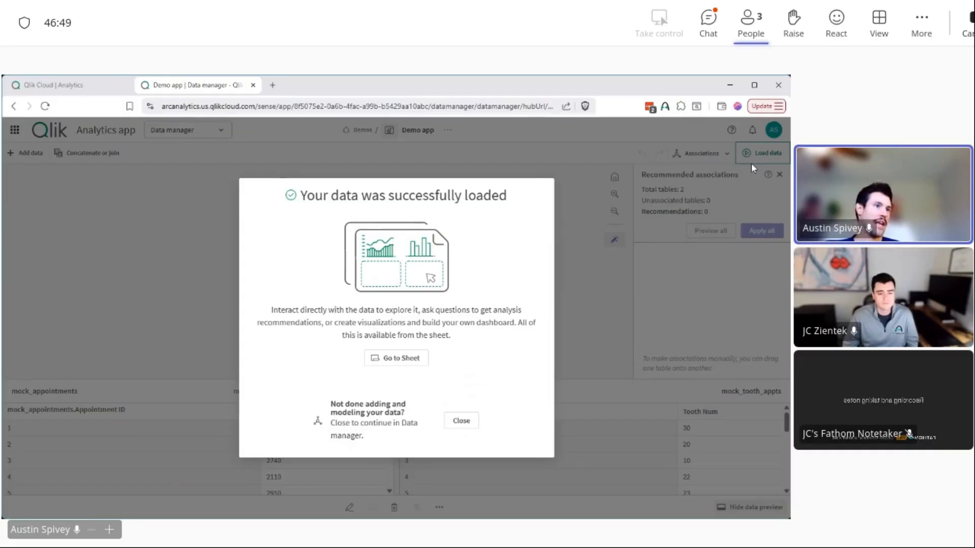
left_click(461, 422)
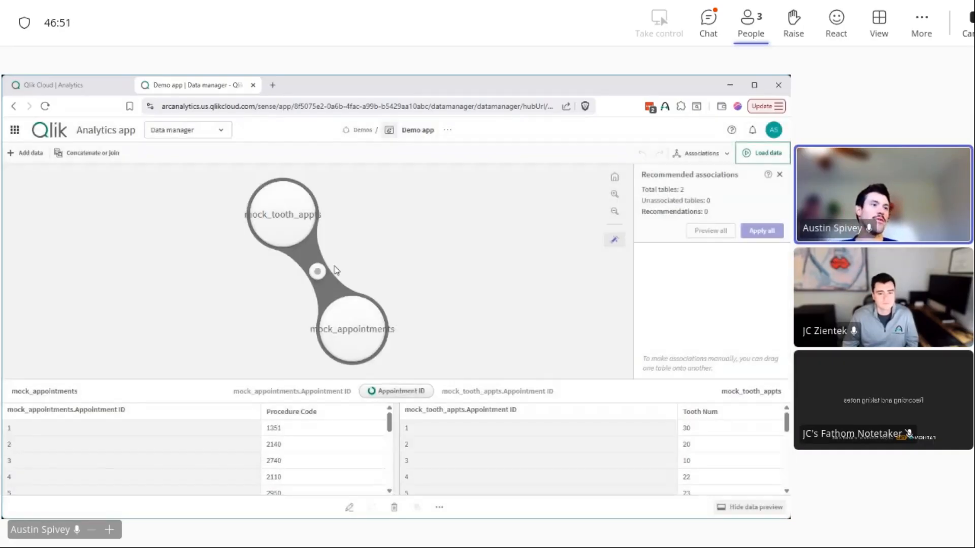
left_click(192, 133)
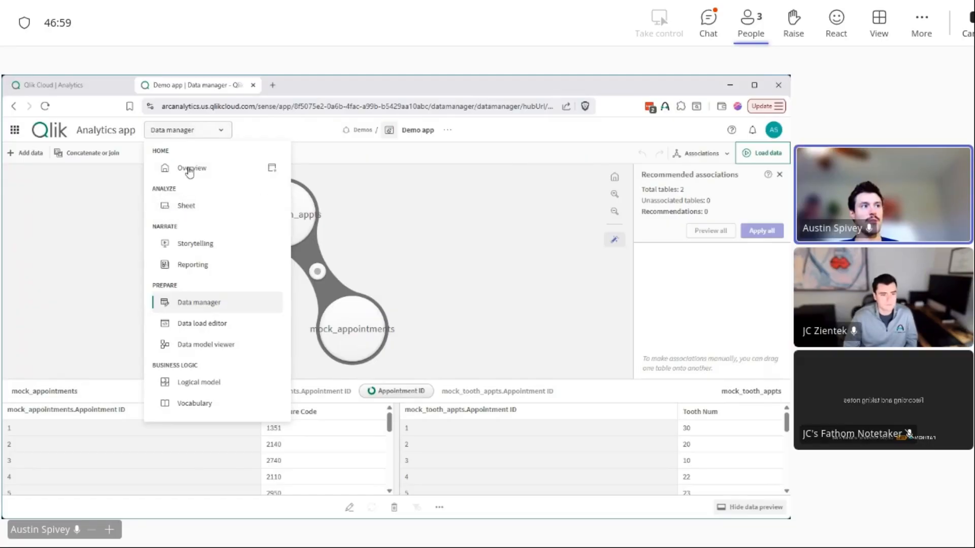
left_click(205, 212)
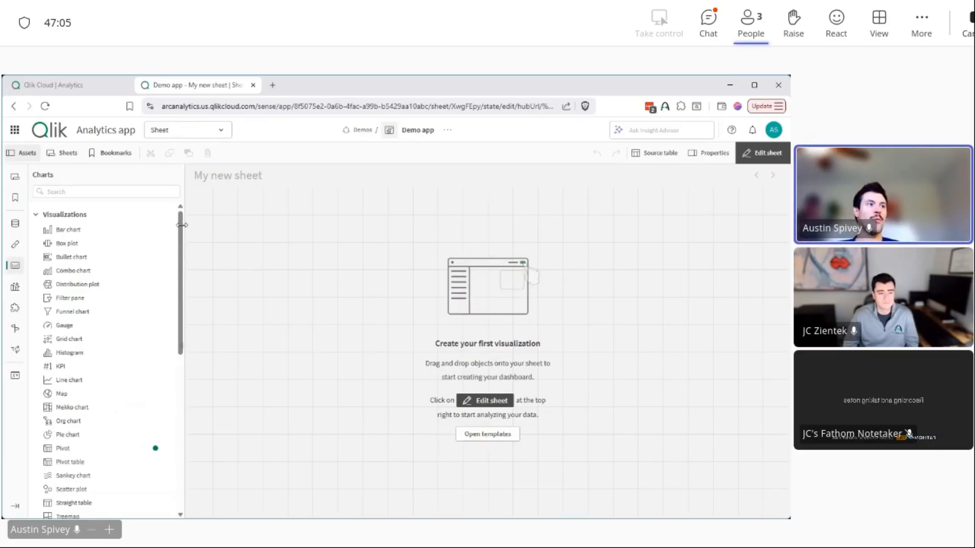
Place two straight tables side by side on My new sheet, each stretched to 12 x 11 grid cells.
scroll(188, 248, "down", 1)
scroll(187, 251, "down", 2)
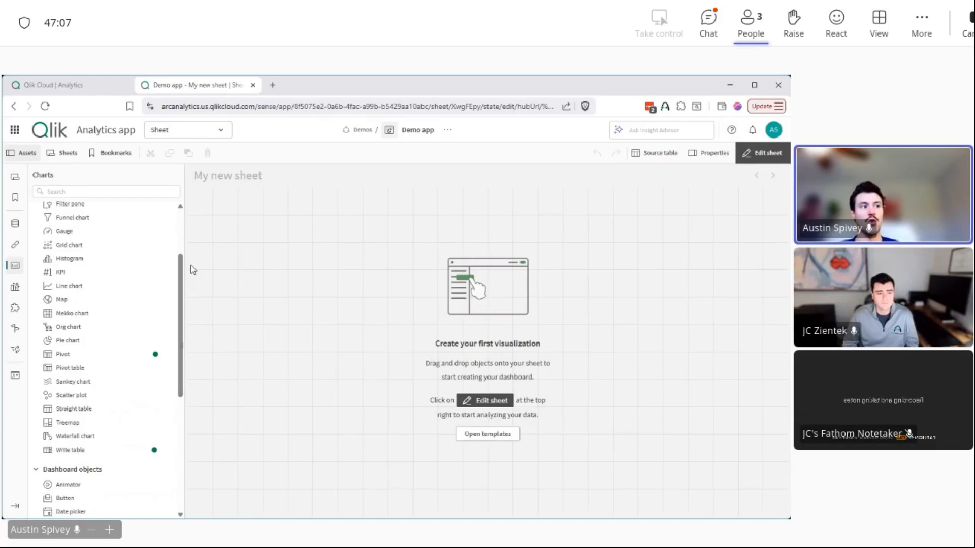
left_click_drag(107, 409, 324, 307)
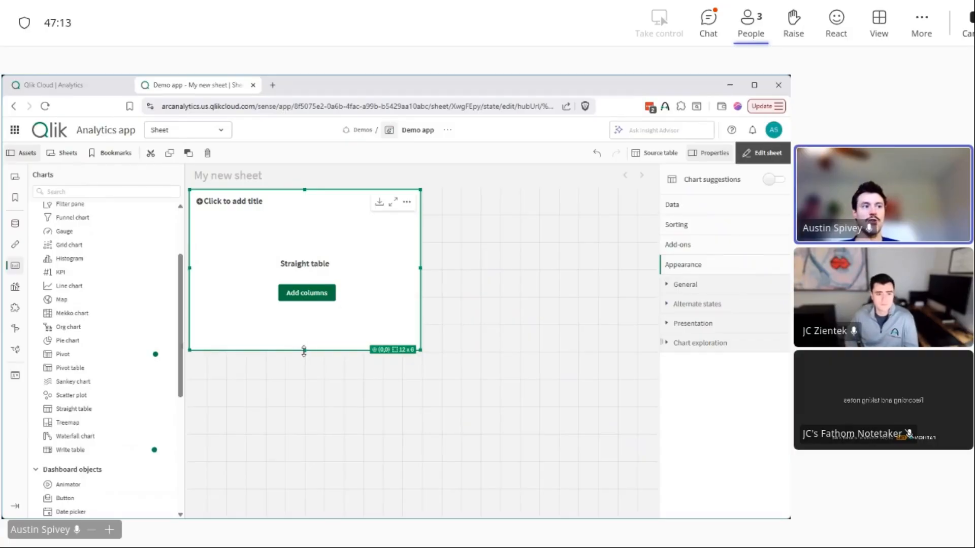
left_click_drag(304, 351, 315, 479)
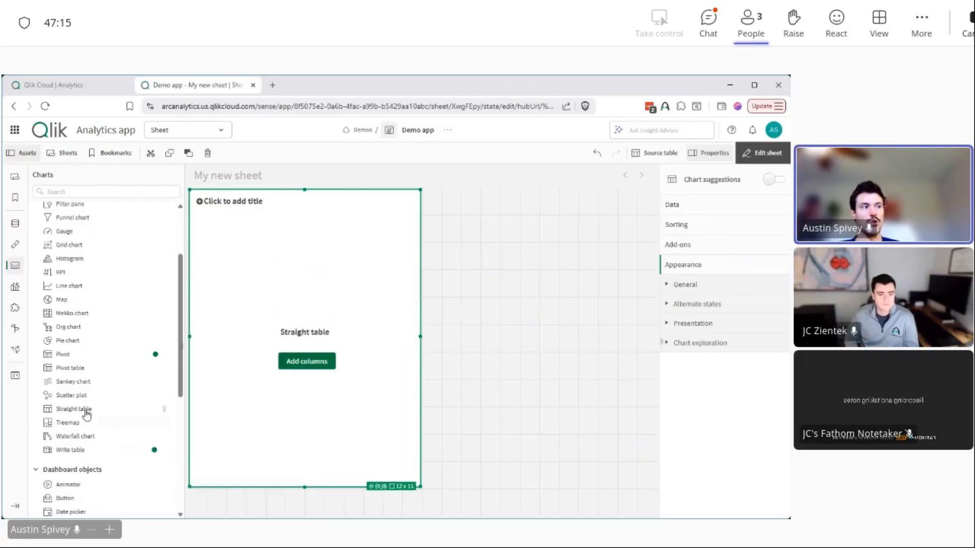
left_click_drag(84, 411, 507, 310)
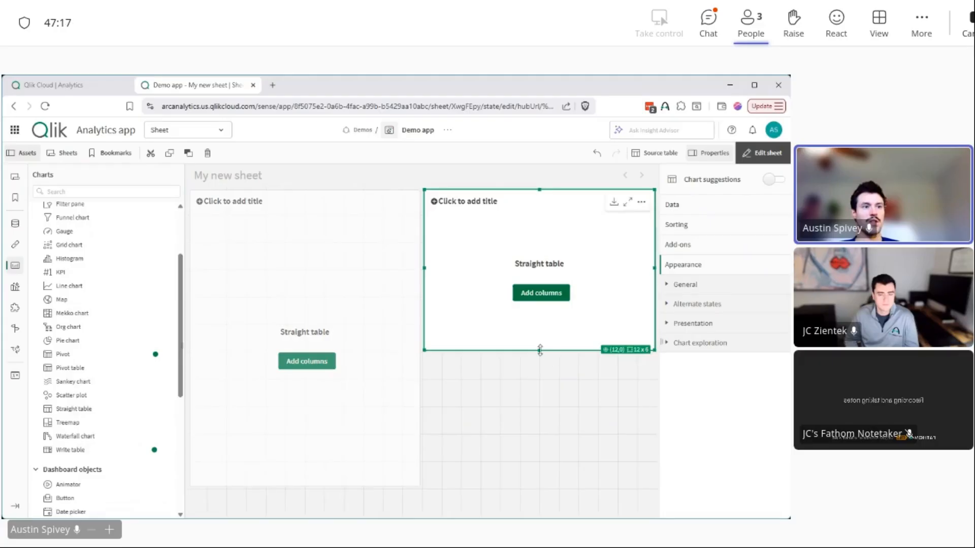
left_click_drag(539, 353, 538, 488)
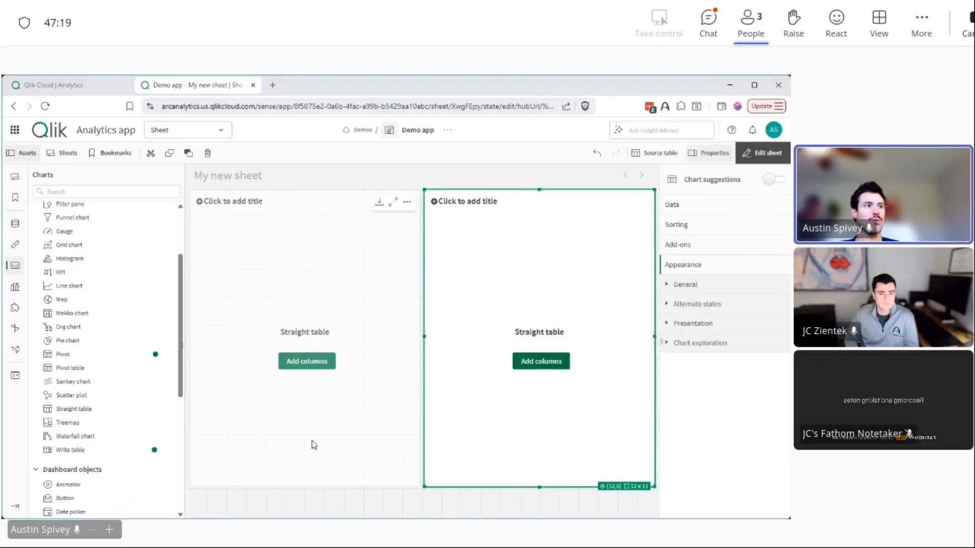
Add the Appointment ID and Procedure Code fields from mock_appointments to the left-hand straight table and title it "Appointments".
left_click(340, 304)
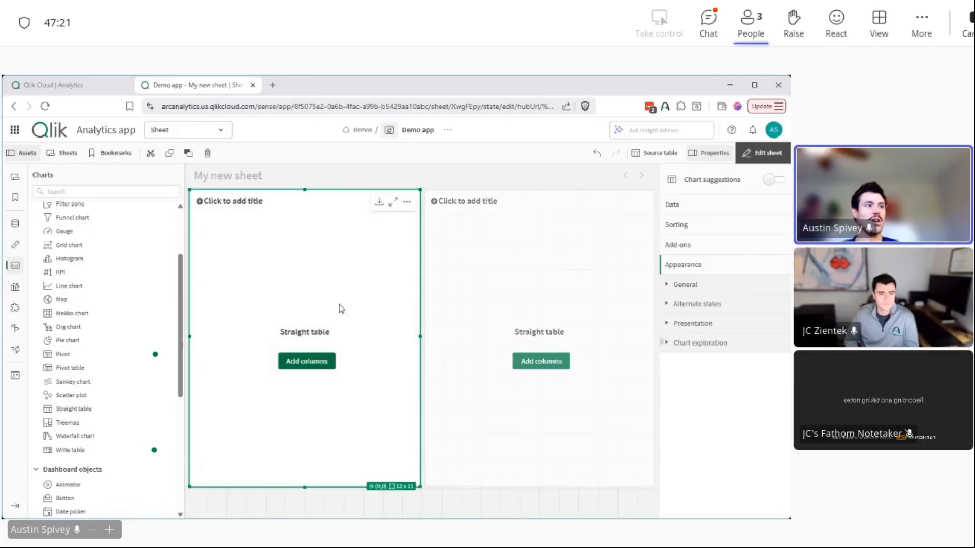
left_click(301, 361)
left_click(313, 382)
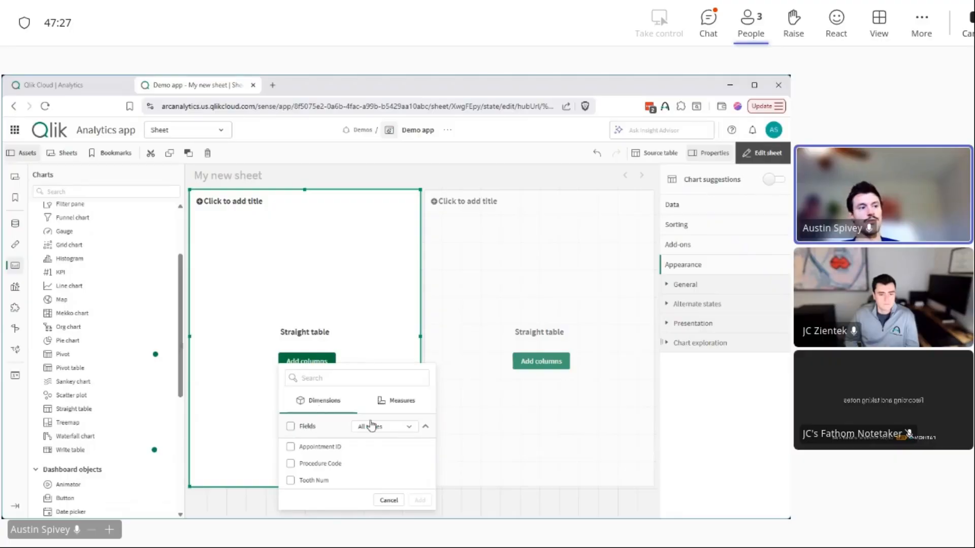
left_click(362, 430)
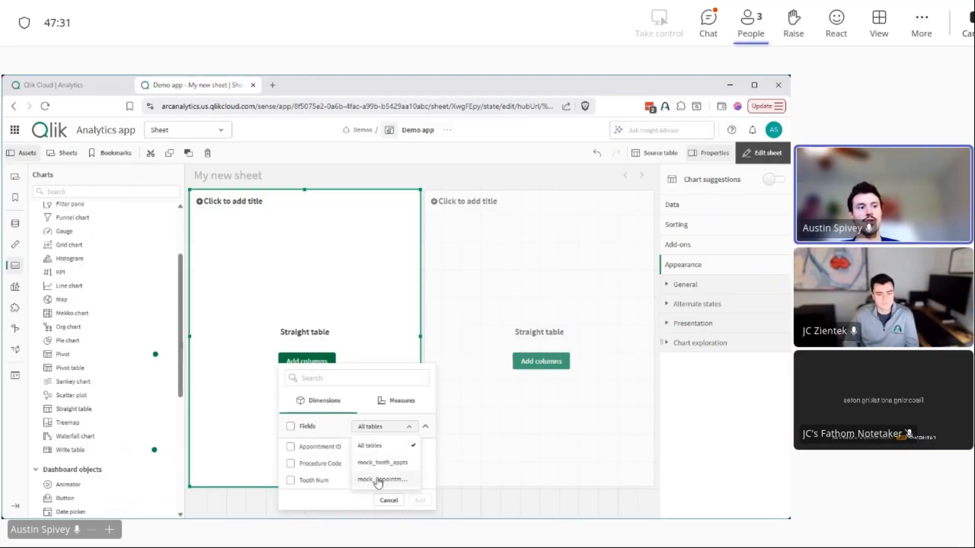
left_click(376, 479)
left_click(291, 454)
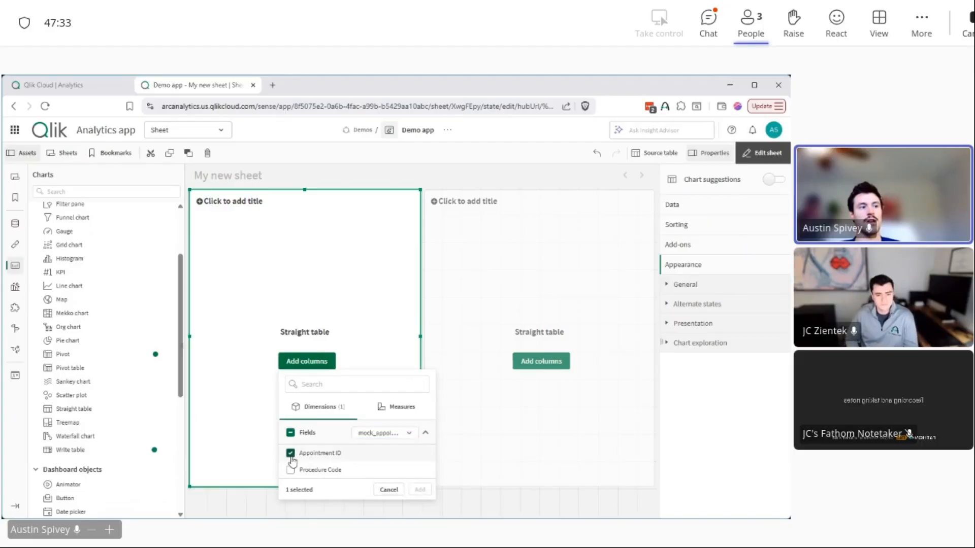
left_click(291, 470)
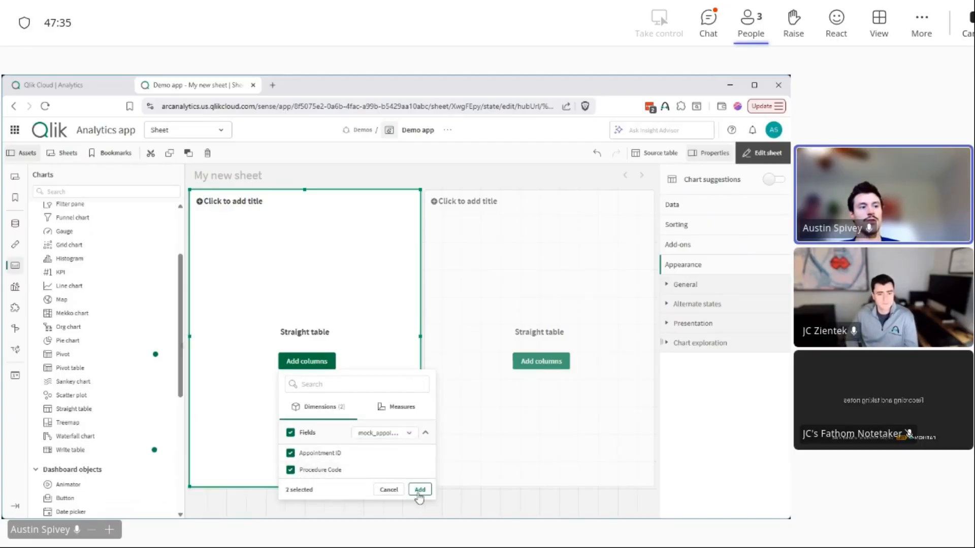
left_click(420, 490)
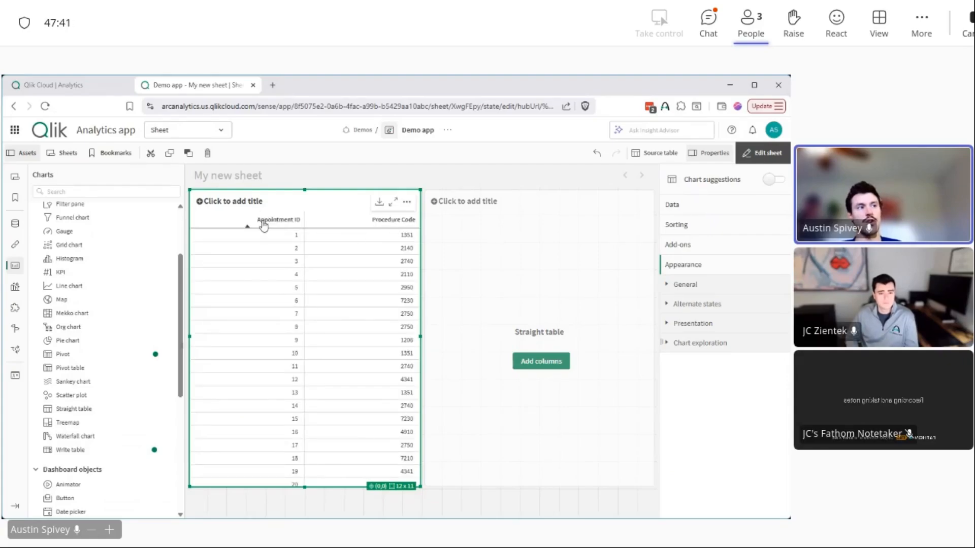
left_click(240, 203)
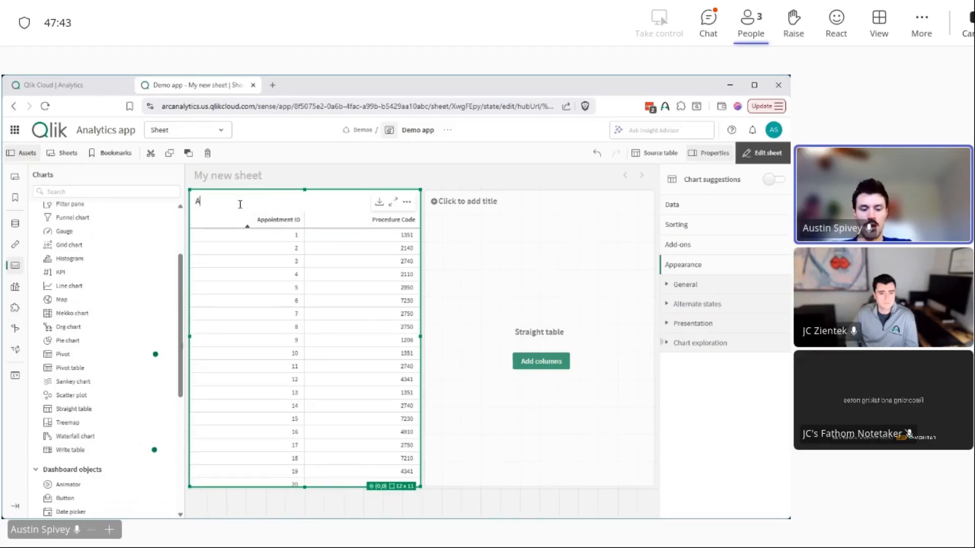
type("Appointments")
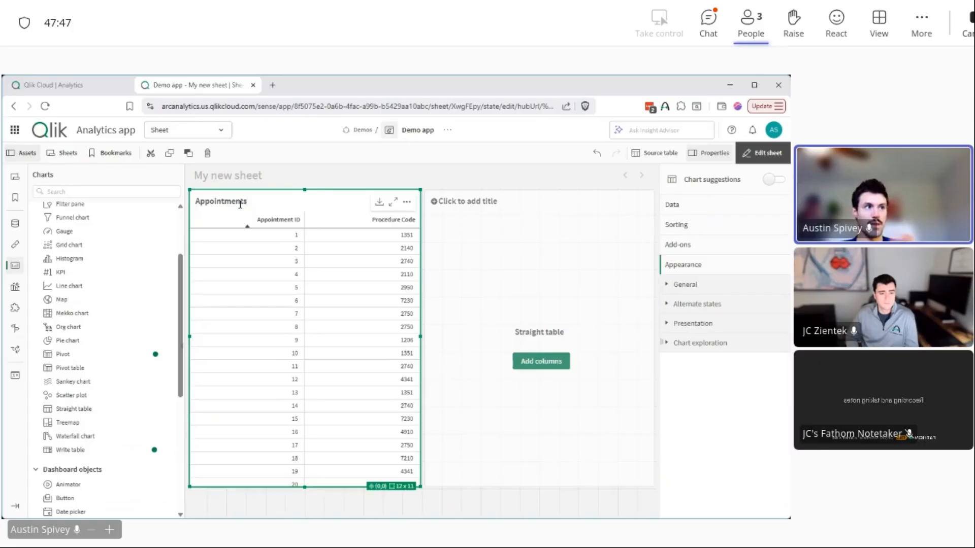
Add Appointment ID and Tooth Num from mock_tooth_appts to the right-hand table, title it "Tooth Appts" and finish editing the sheet.
left_click(495, 247)
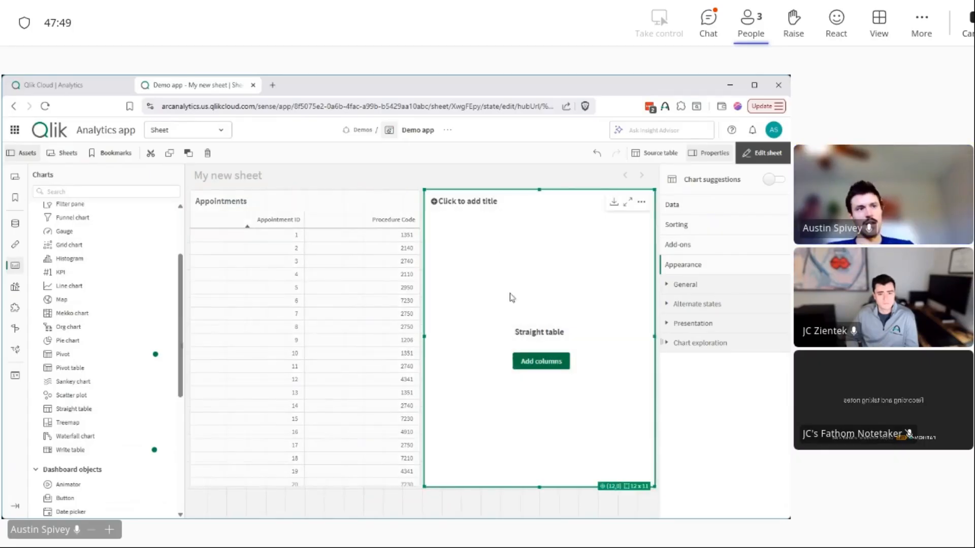
left_click(540, 361)
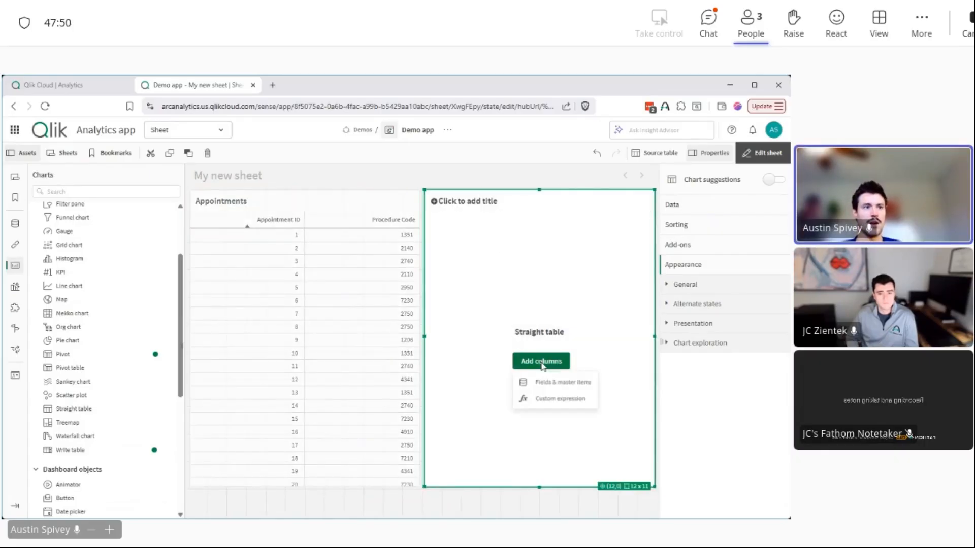
left_click(560, 390)
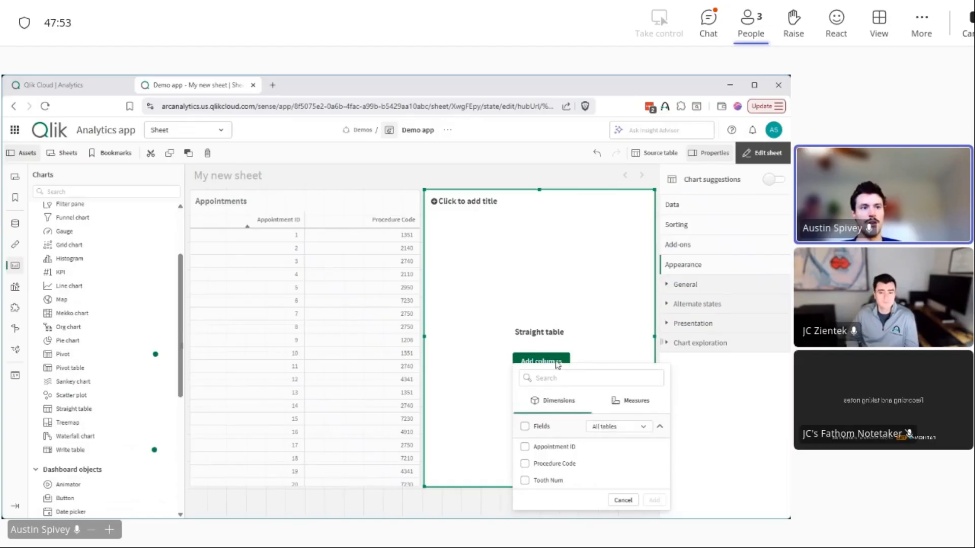
left_click(612, 428)
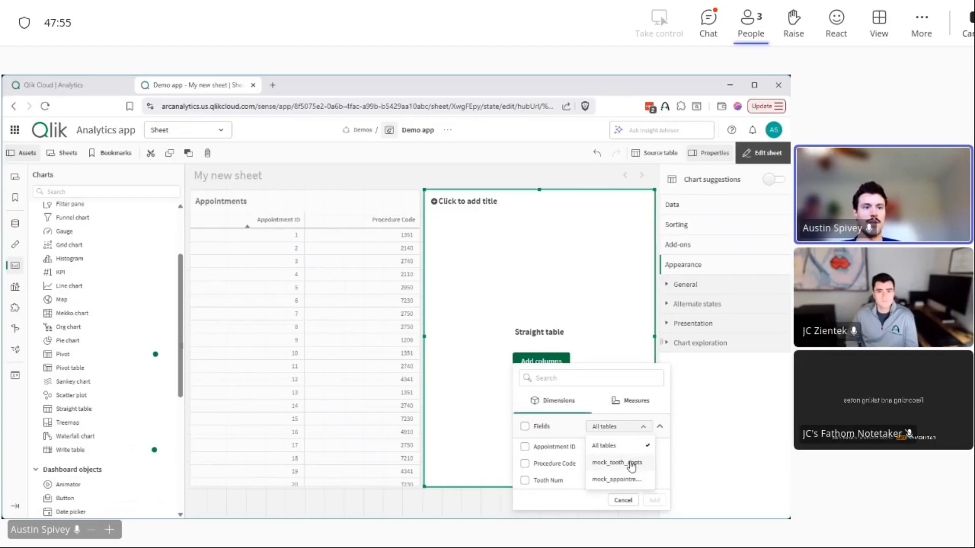
left_click(629, 464)
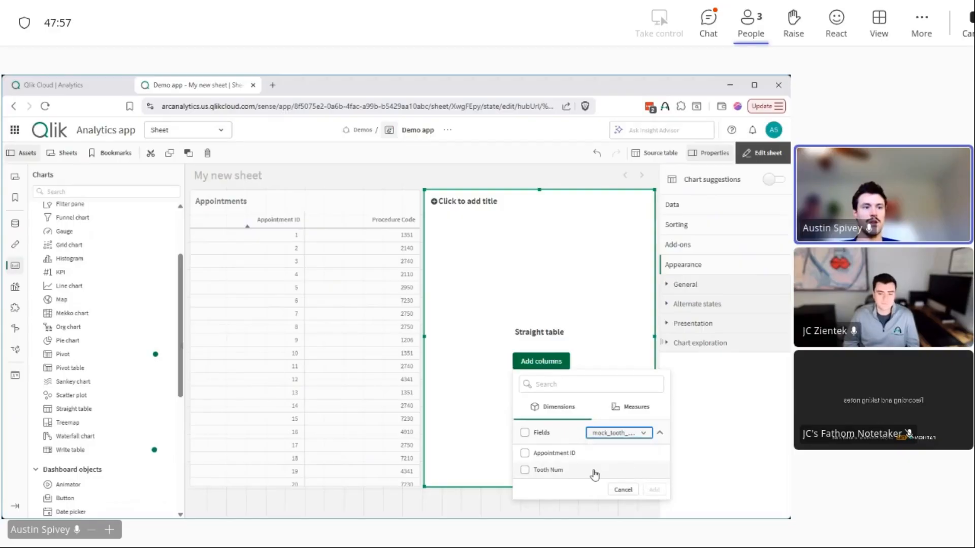
left_click(524, 453)
left_click(525, 470)
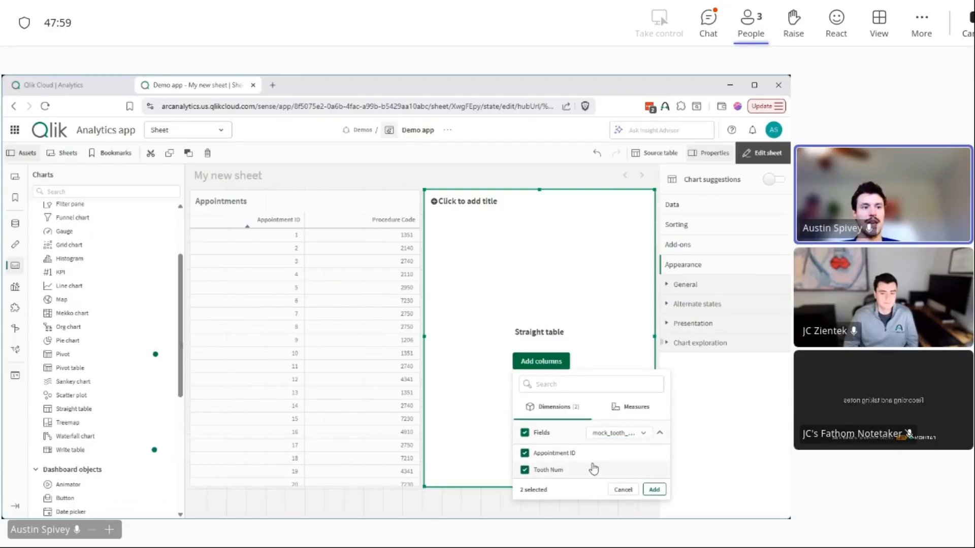
left_click(654, 489)
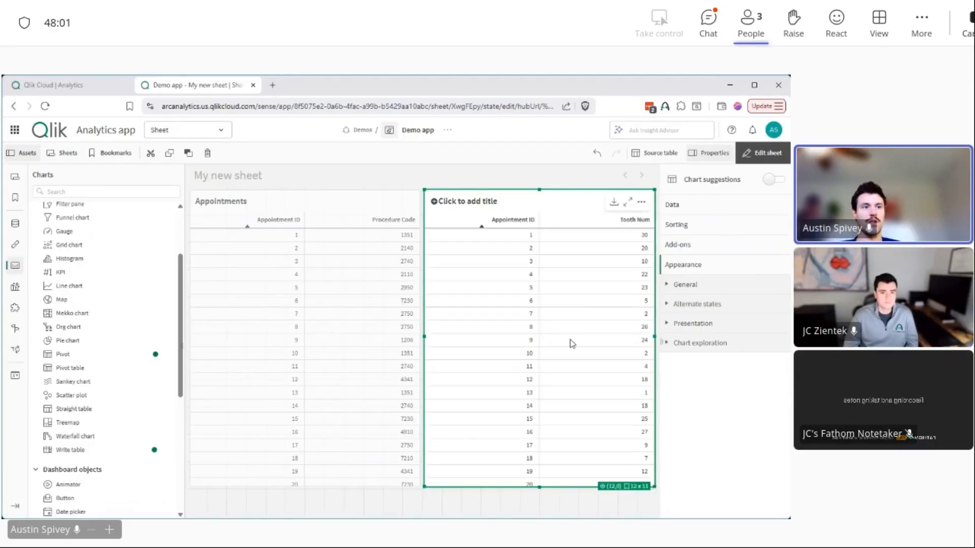
left_click(460, 204)
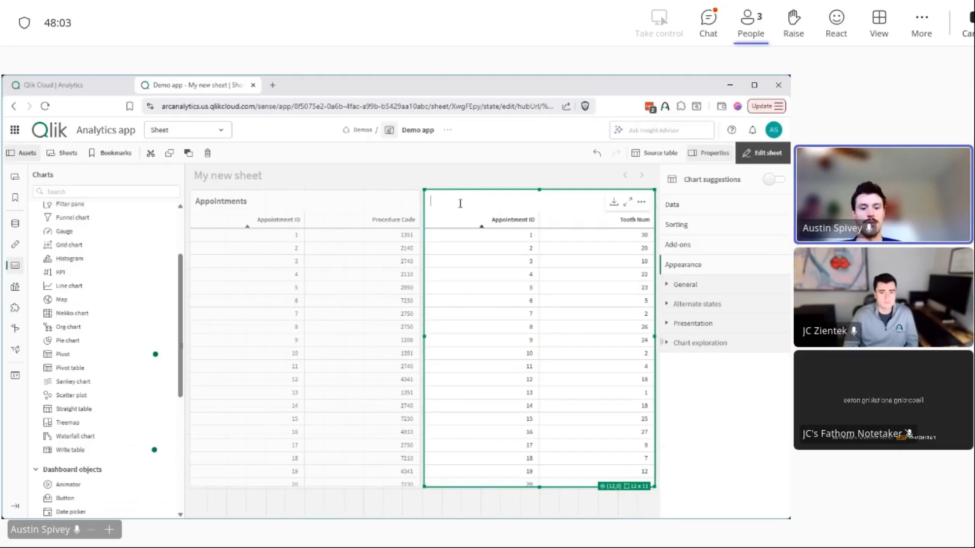
type("Tooth Appts")
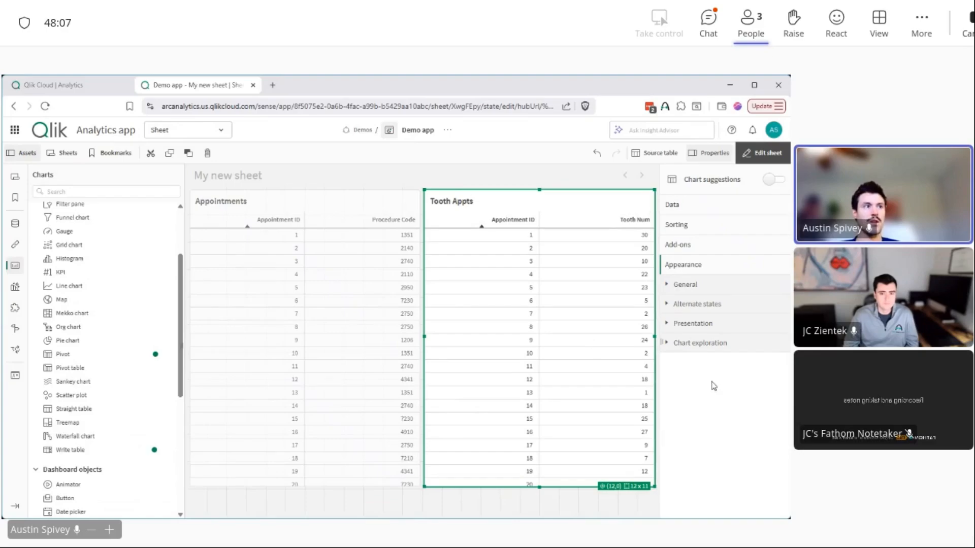
left_click(754, 152)
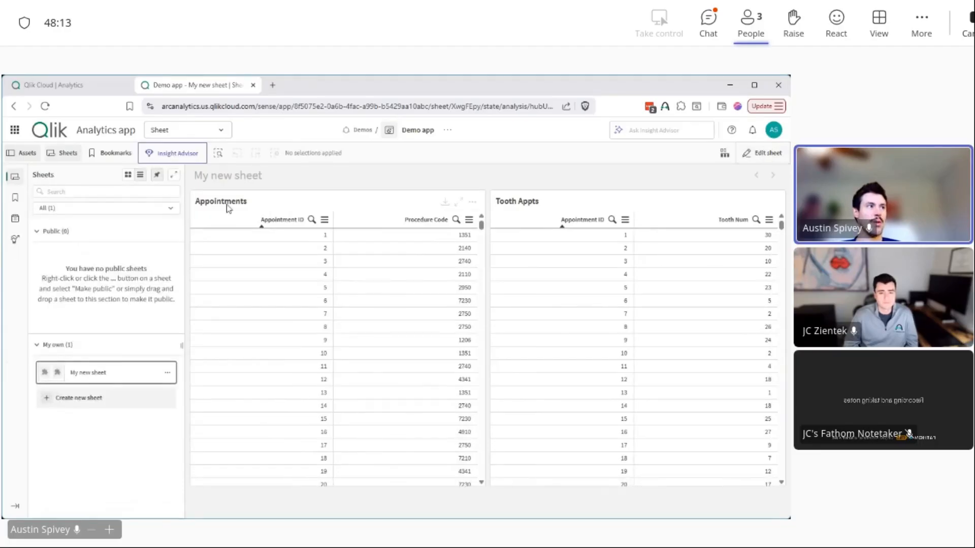
Hide the sheet list and filter both tables to Appointment ID 1 by selecting it in the Tooth Appts table.
left_click(14, 176)
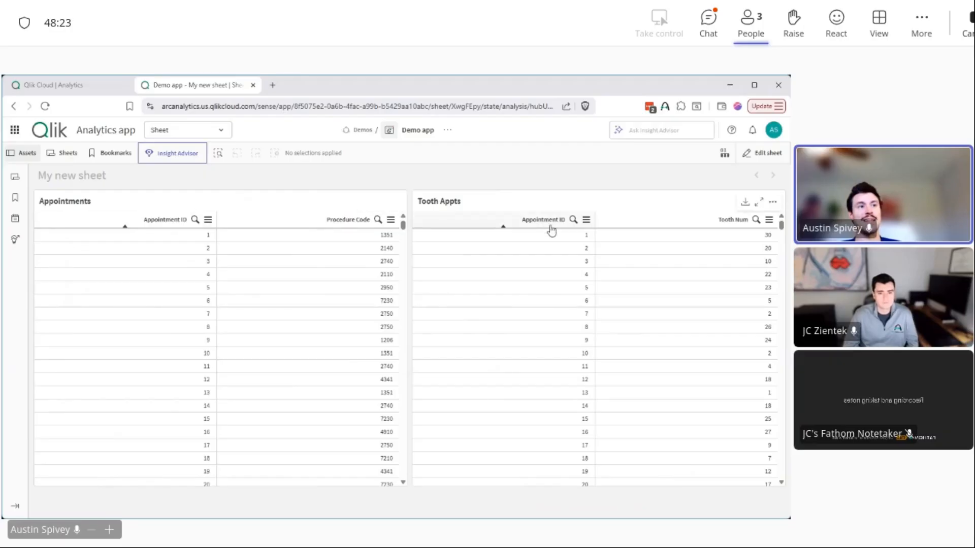
left_click(581, 239)
left_click(771, 184)
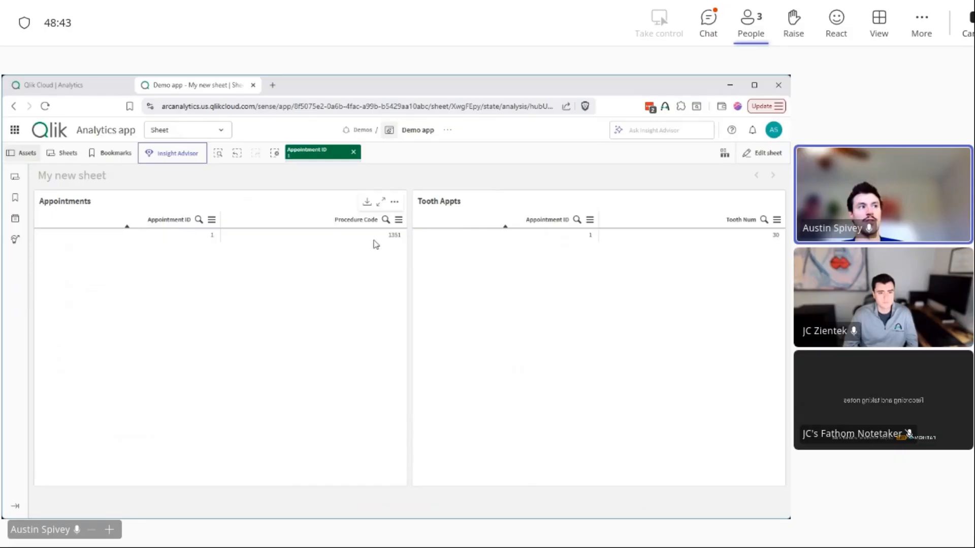
Extend the current Appointment ID selection with the values 2, 5 and 7 and confirm it.
left_click(316, 157)
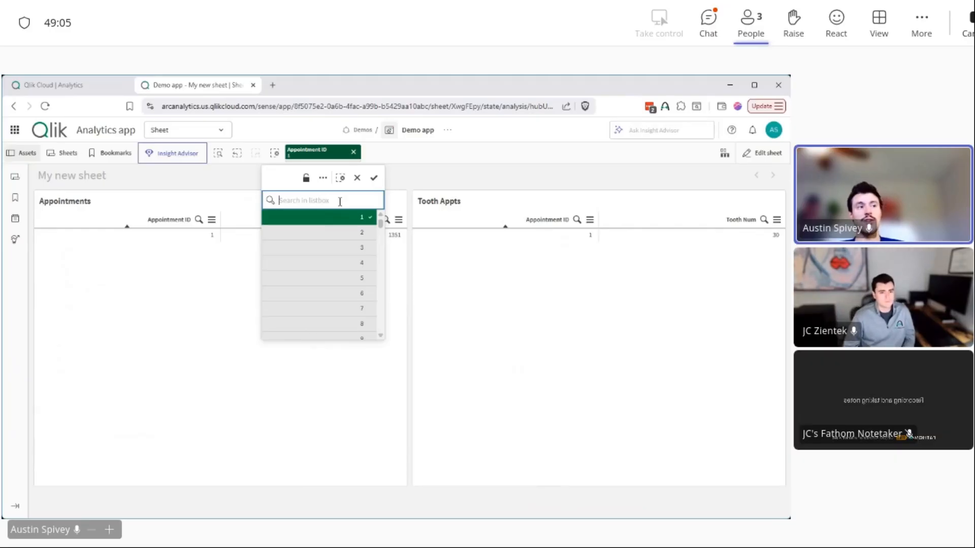
left_click(354, 235)
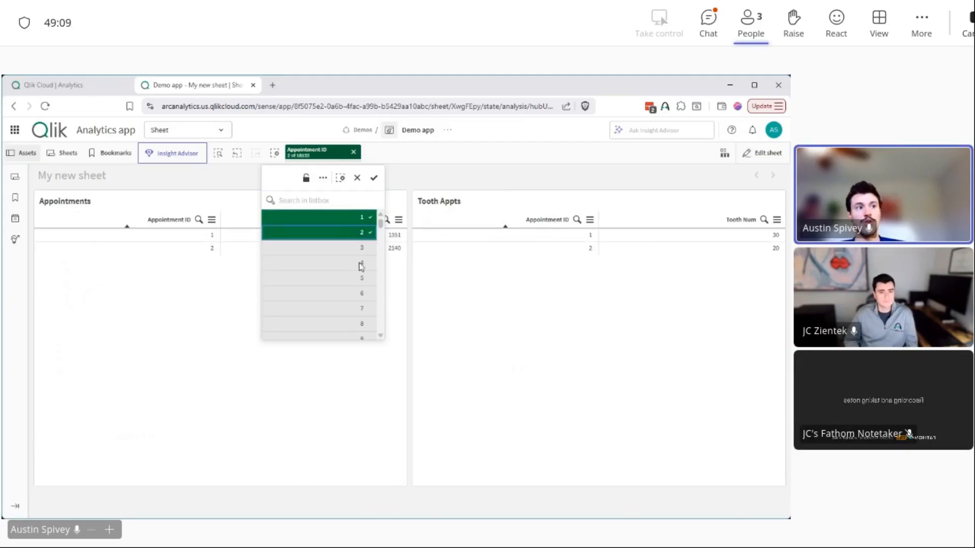
left_click(359, 281)
left_click(370, 309)
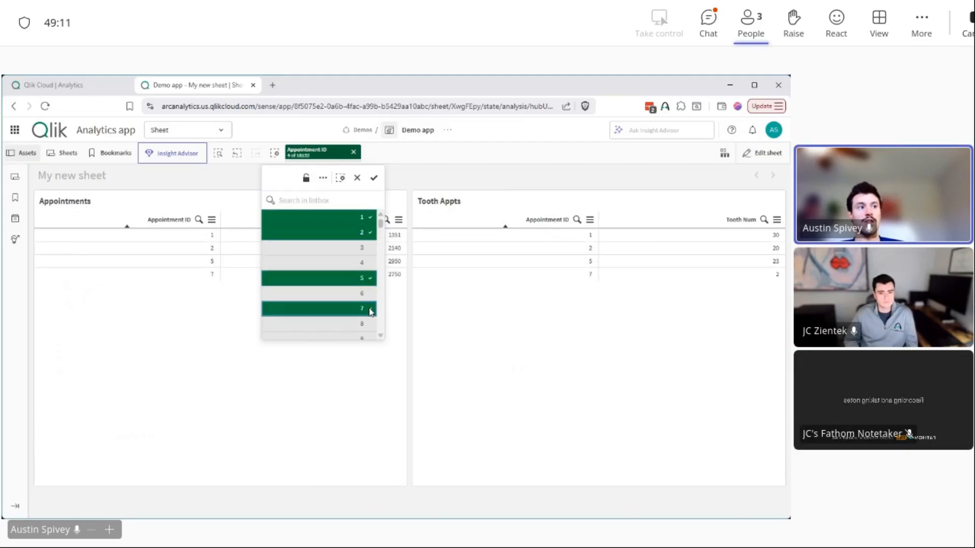
left_click(373, 181)
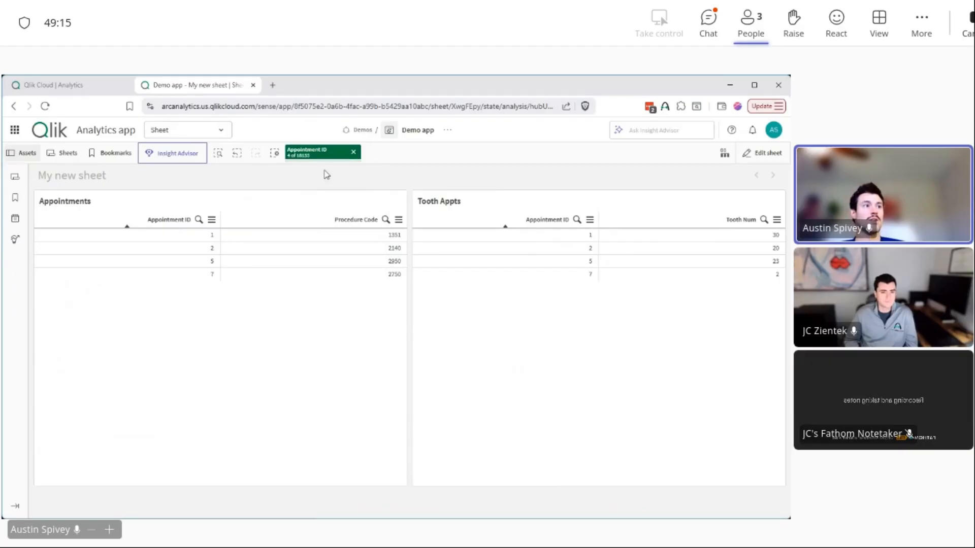
Clear all selections and filter by Procedure Codes 2110, 7230 and 1206 from the Appointments table.
left_click(274, 152)
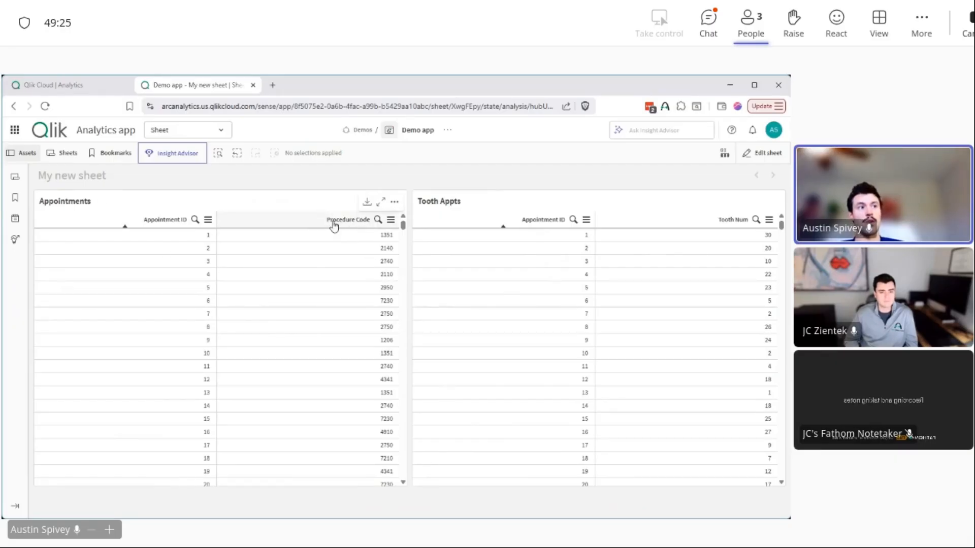
left_click(367, 276)
left_click(378, 301)
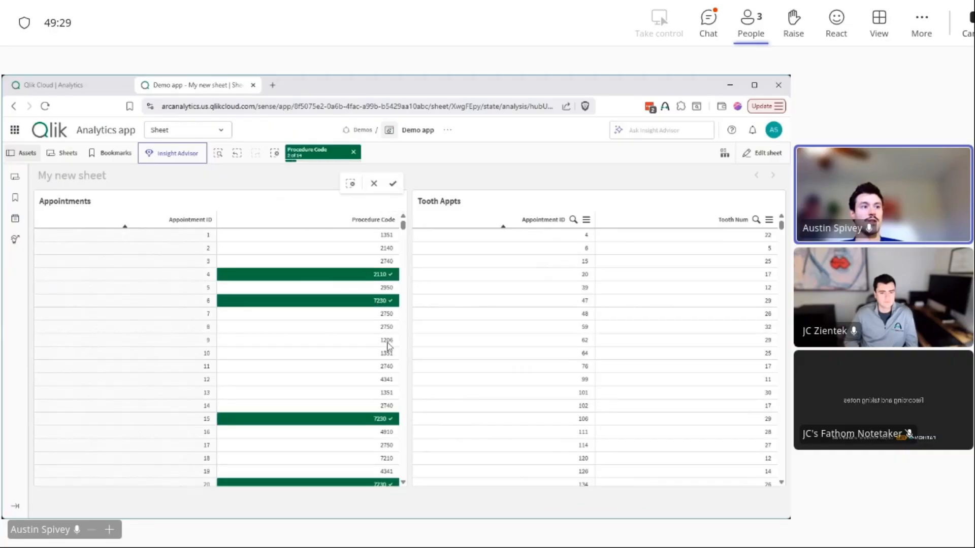
left_click(387, 341)
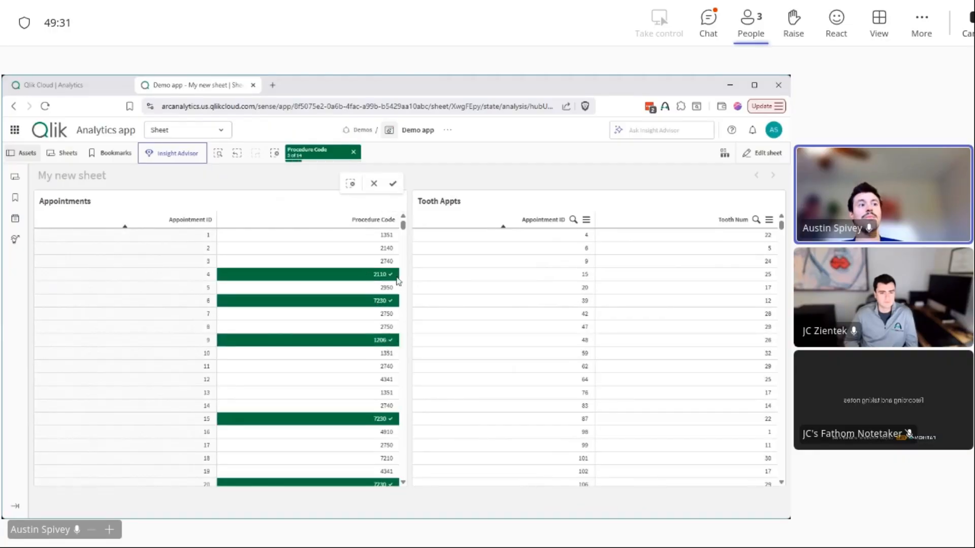
left_click(393, 183)
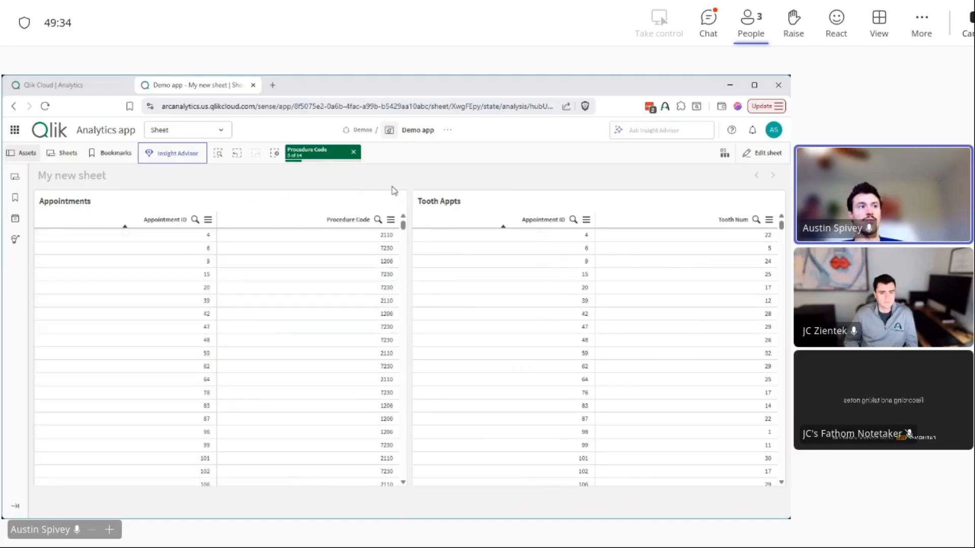
Check the selected Procedure Code values and additionally filter by Tooth Num 5, 25 and 17 from the Tooth Appts table.
left_click(315, 155)
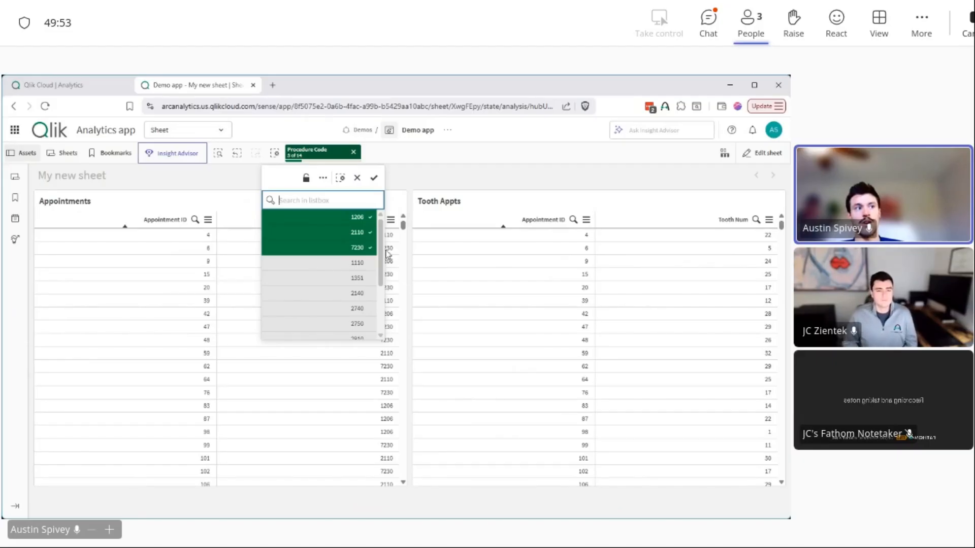
left_click(475, 191)
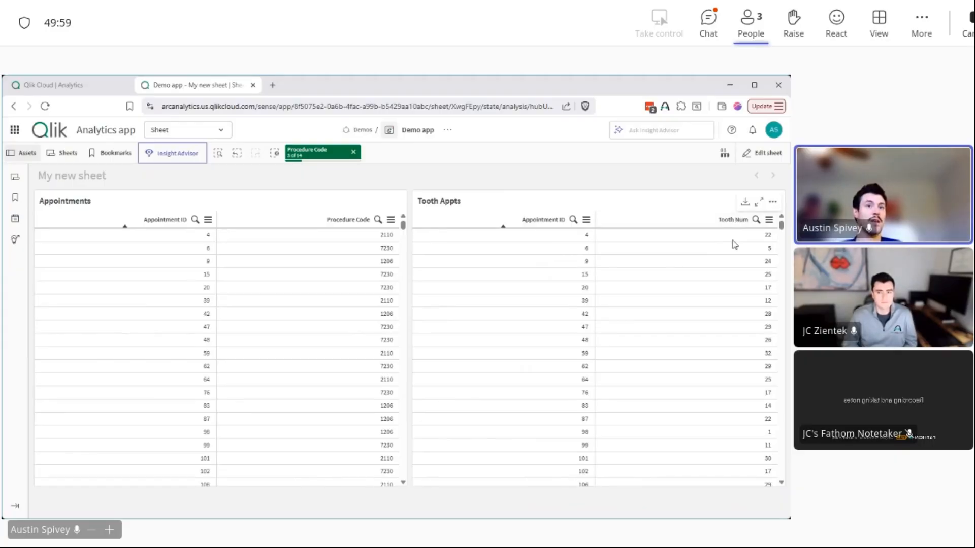
left_click(765, 251)
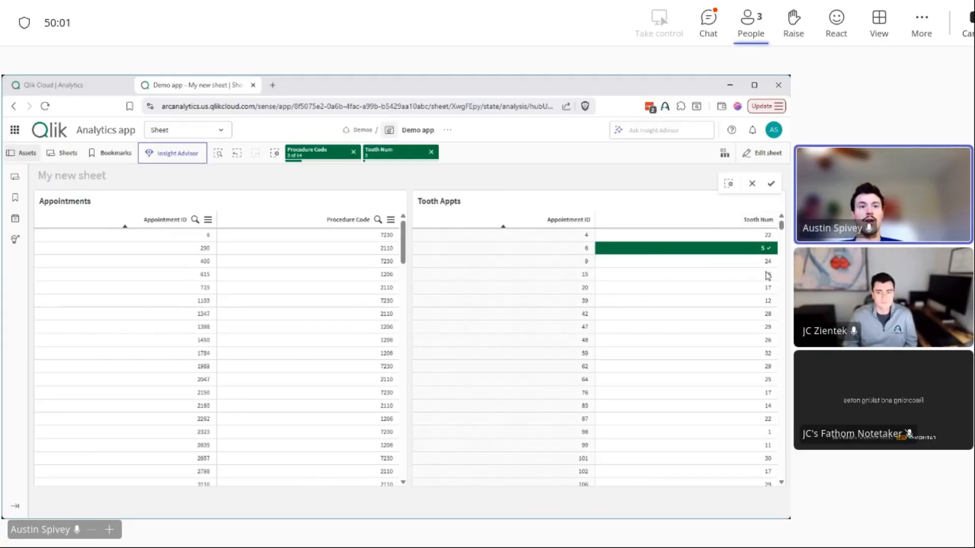
left_click(768, 276)
left_click(768, 288)
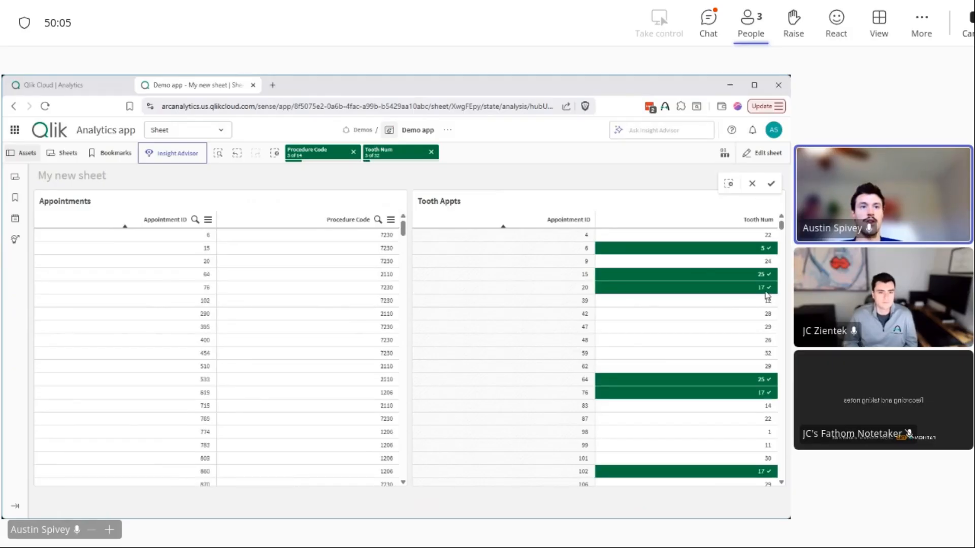
left_click(771, 184)
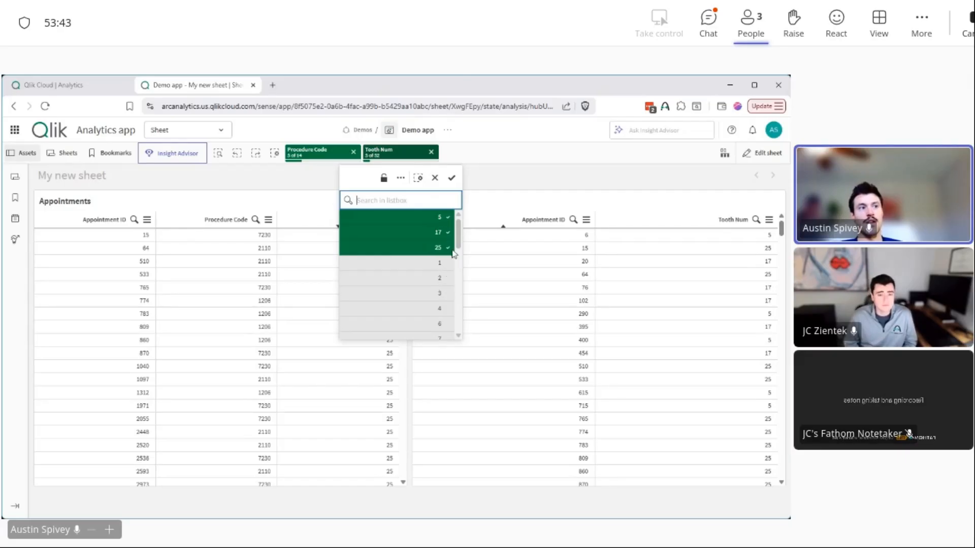
Review the selected and alternative values of the active Tooth Num and Procedure Code filters.
mouse_move(458, 242)
left_mouse_down()
mouse_move(462, 270)
mouse_move(457, 226)
left_mouse_up()
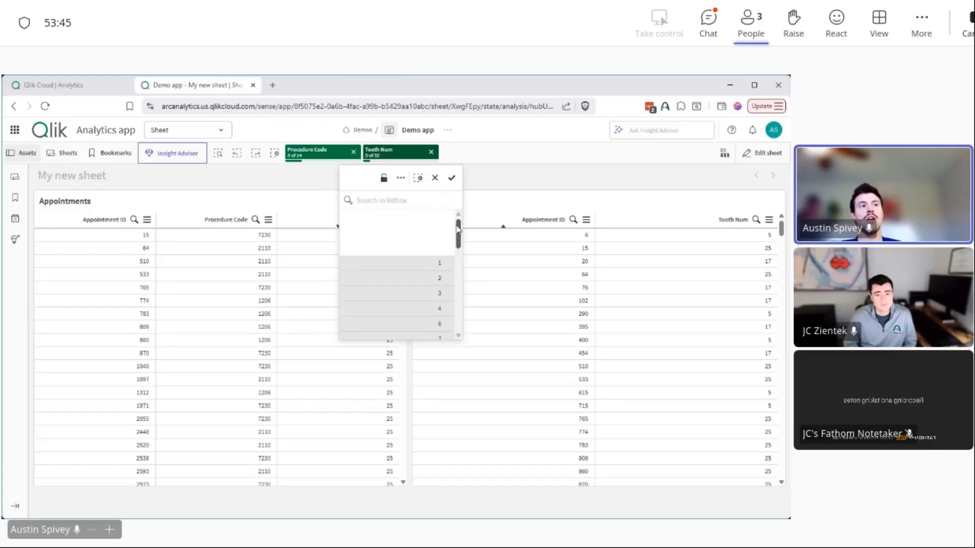
left_click(493, 178)
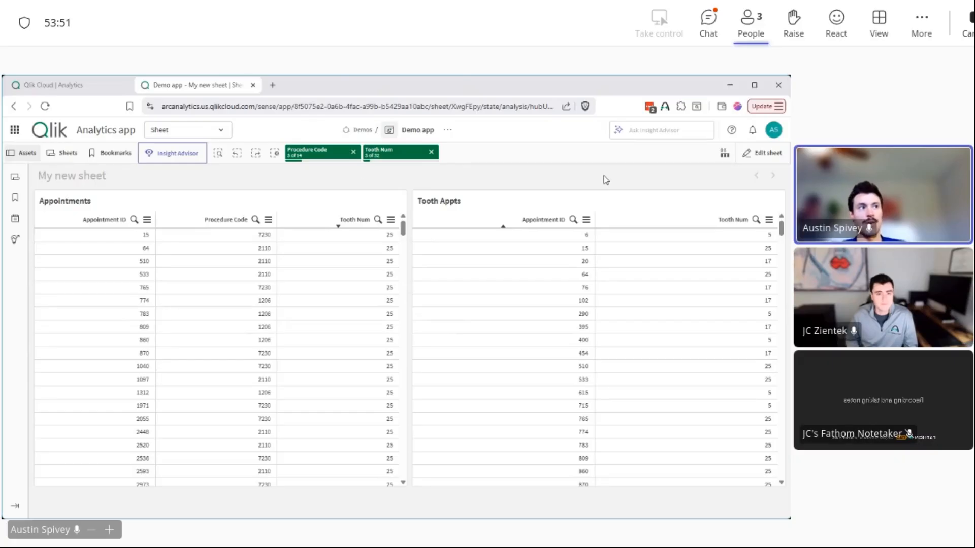
left_click(321, 159)
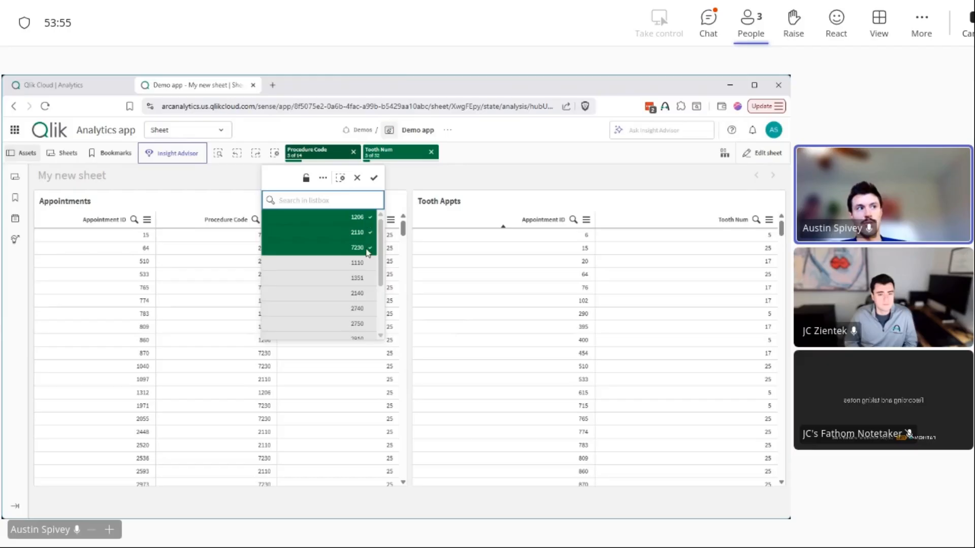
left_click(375, 178)
left_click(401, 153)
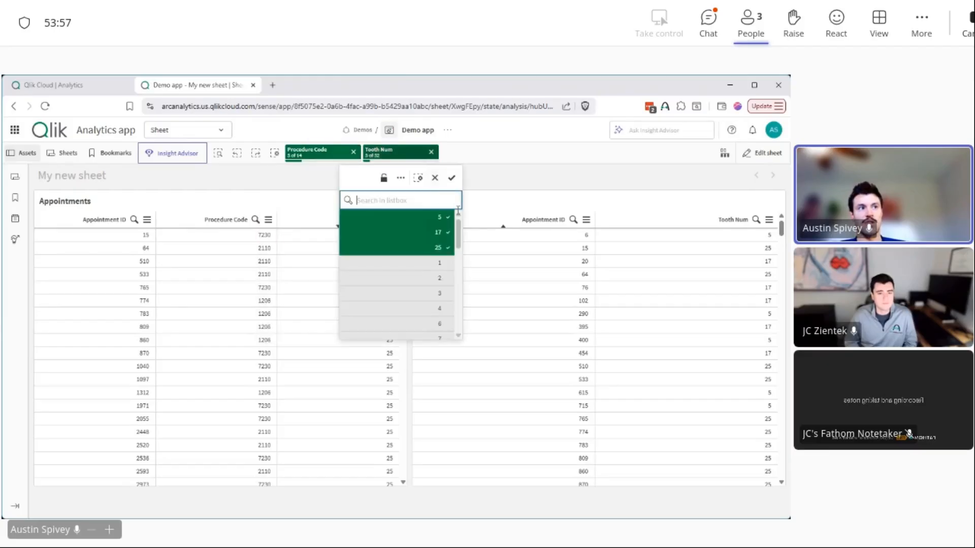
left_click(502, 187)
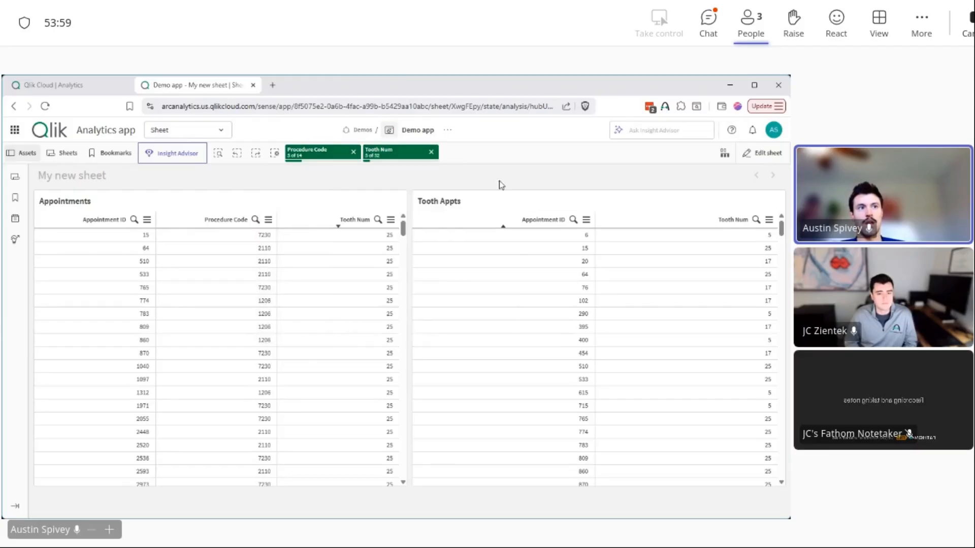
Try selecting Appointment IDs 6, 15 and 20 through the Tooth Appts column search, and clear that field's selection.
left_click(574, 221)
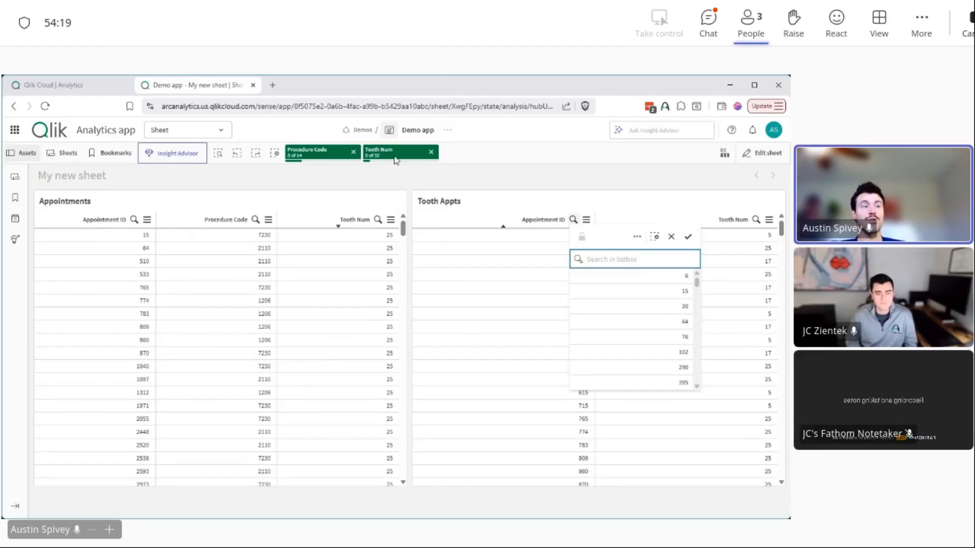
left_click(654, 278)
left_click(660, 291)
left_click(667, 305)
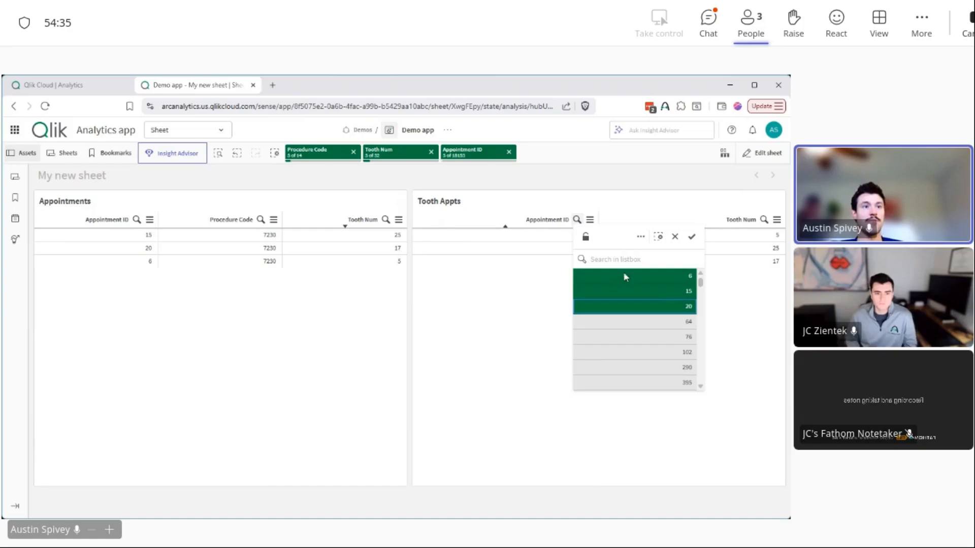
left_click(660, 237)
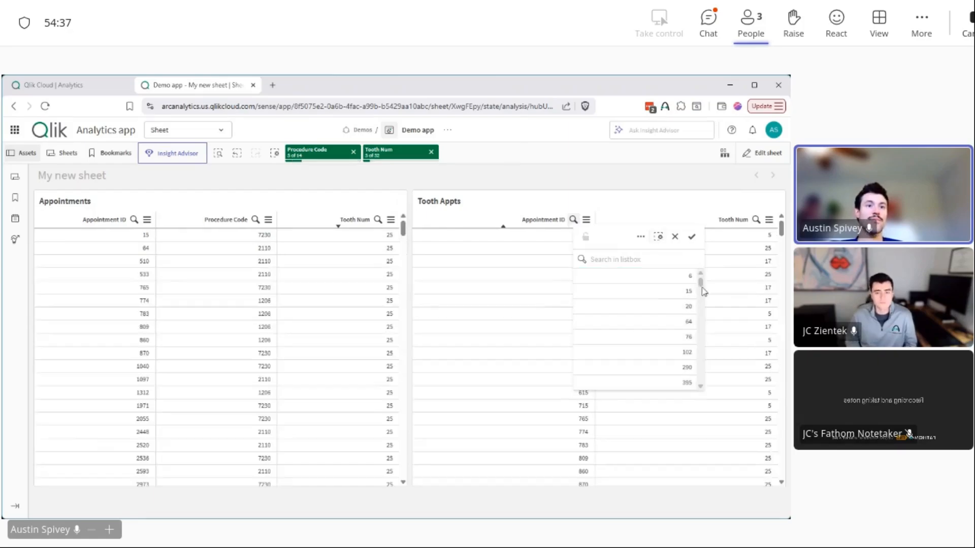
Select the excluded Appointment ID 897 in the Tooth Appts column's value list and confirm it.
left_click_drag(703, 287, 702, 294)
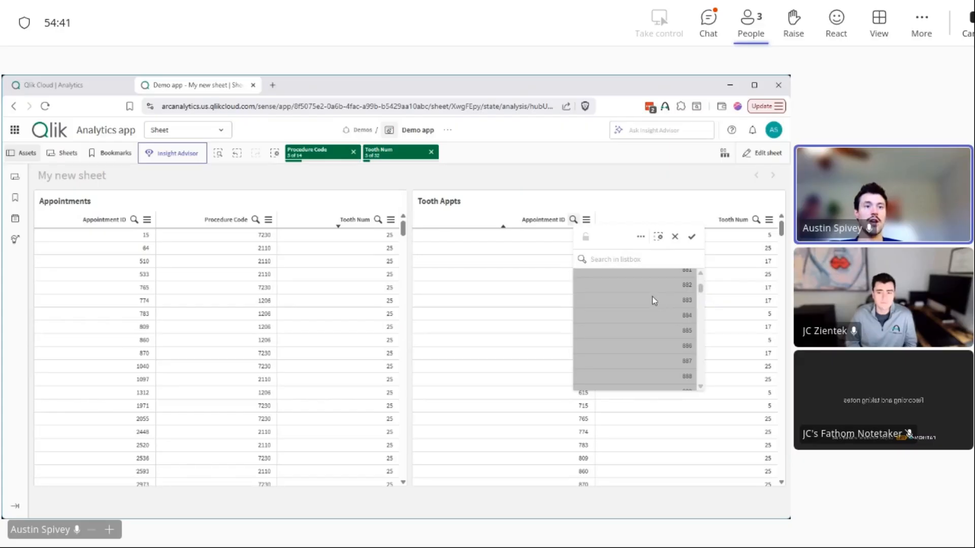
scroll(653, 300, "down", 5)
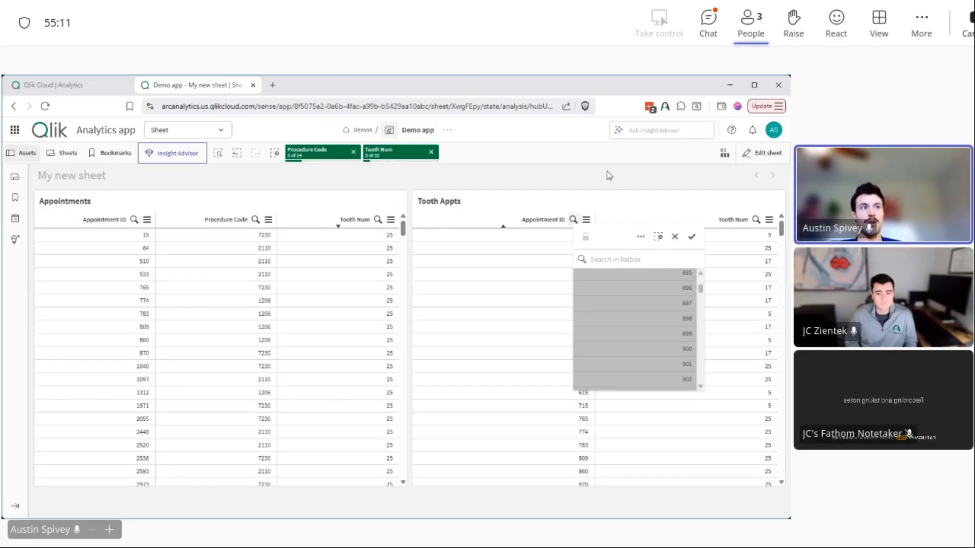
left_click(683, 304)
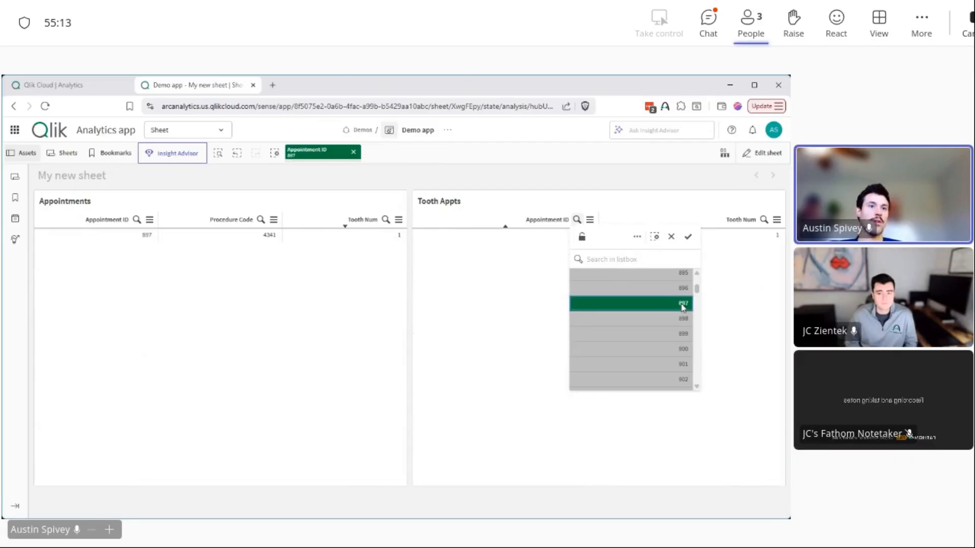
left_click(687, 237)
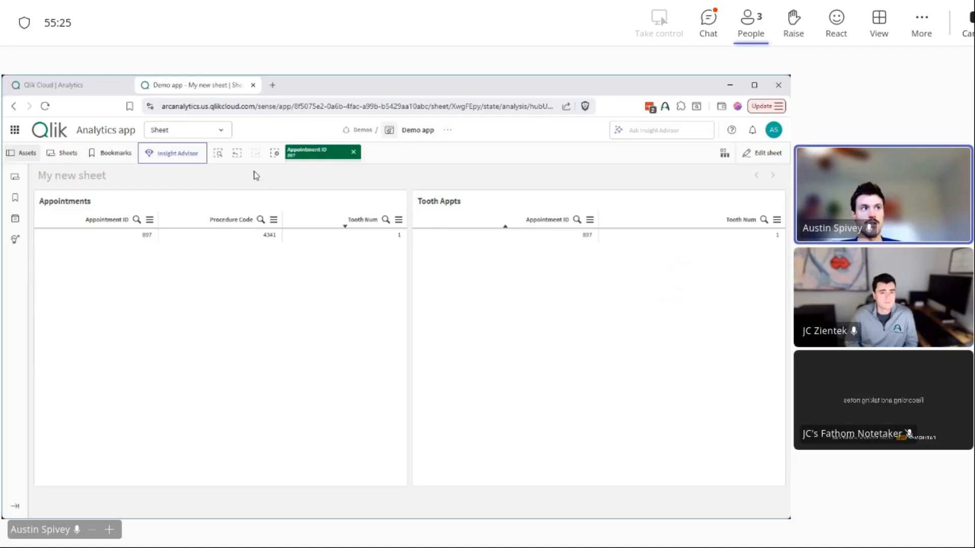
Step back to the previous selections and inspect the Tooth Num value list in the Appointments table.
left_click(236, 160)
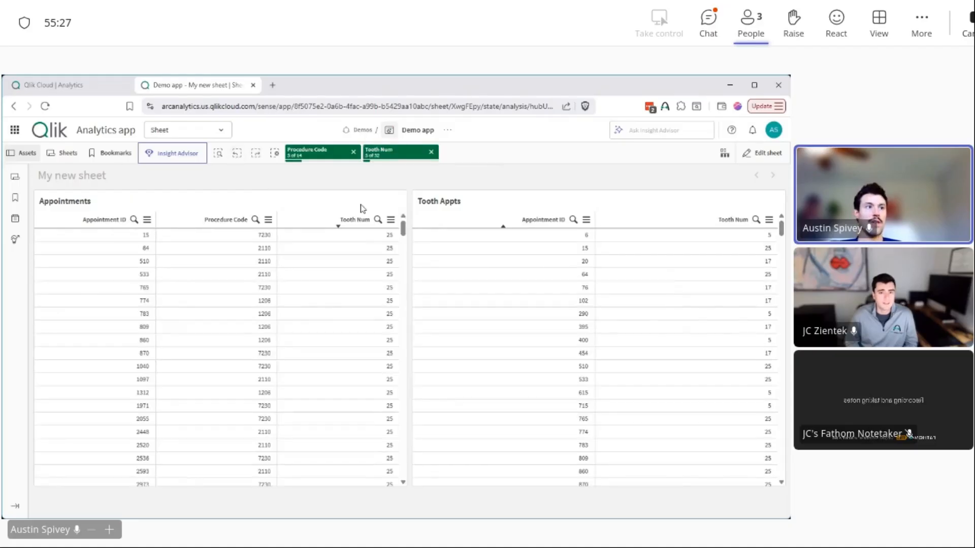
left_click(378, 219)
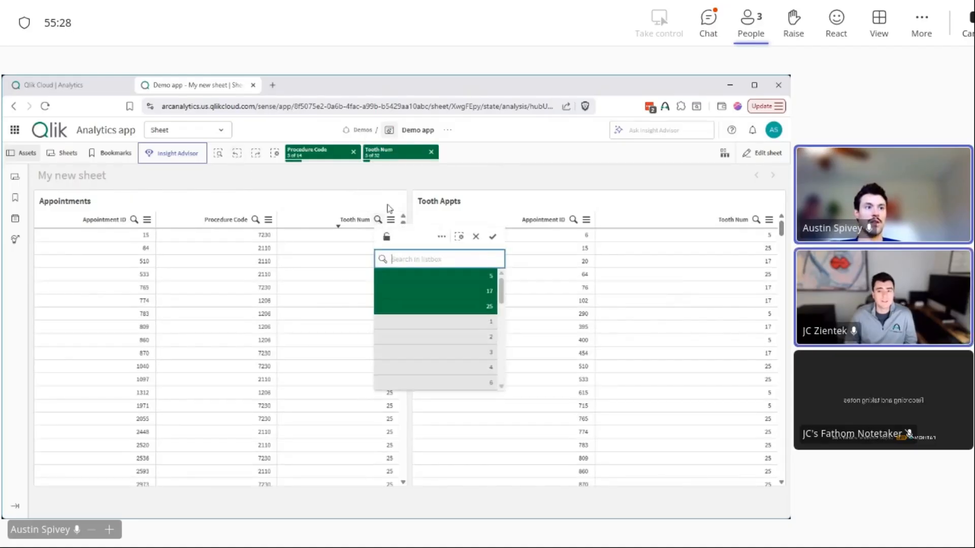
left_click(480, 179)
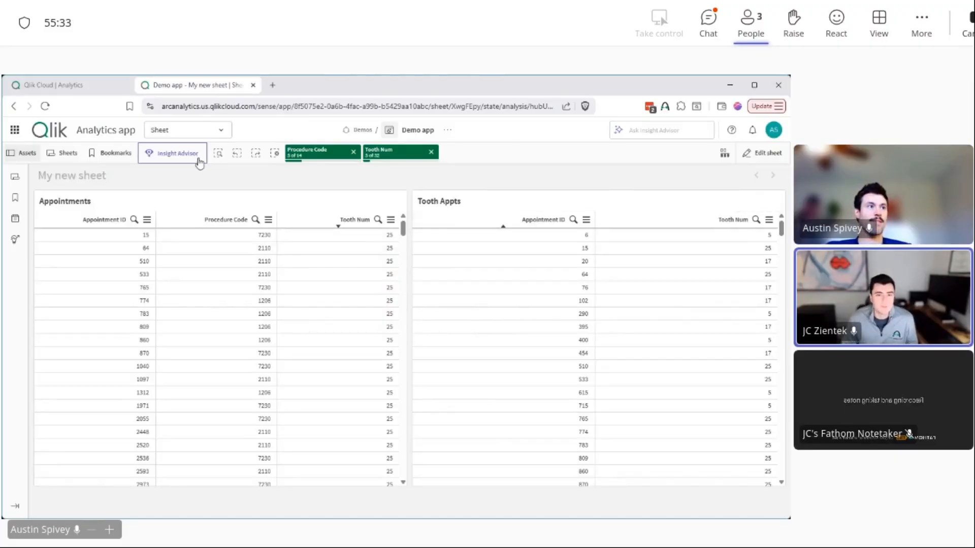
Step forward to the Appointment ID 897 selection and inspect that filter's value list.
left_click(255, 156)
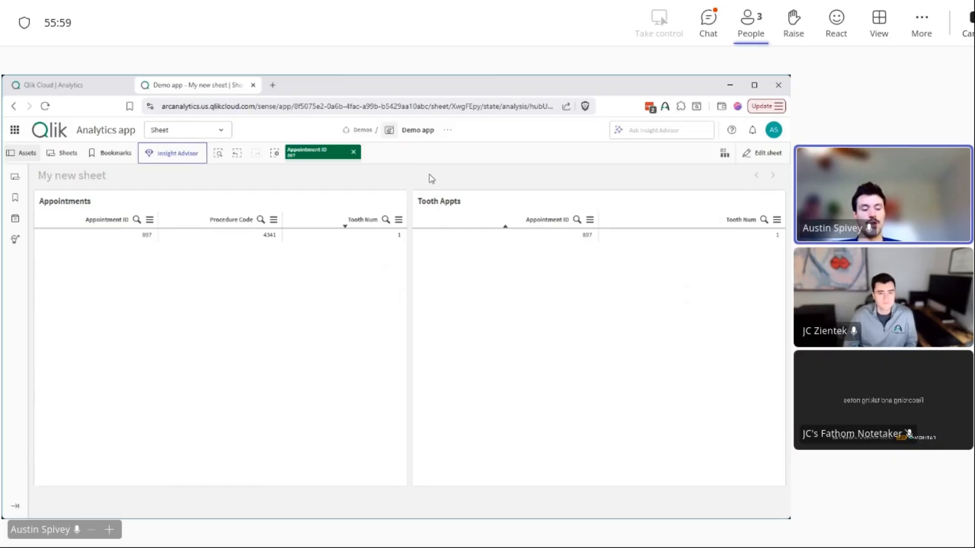
left_click(310, 158)
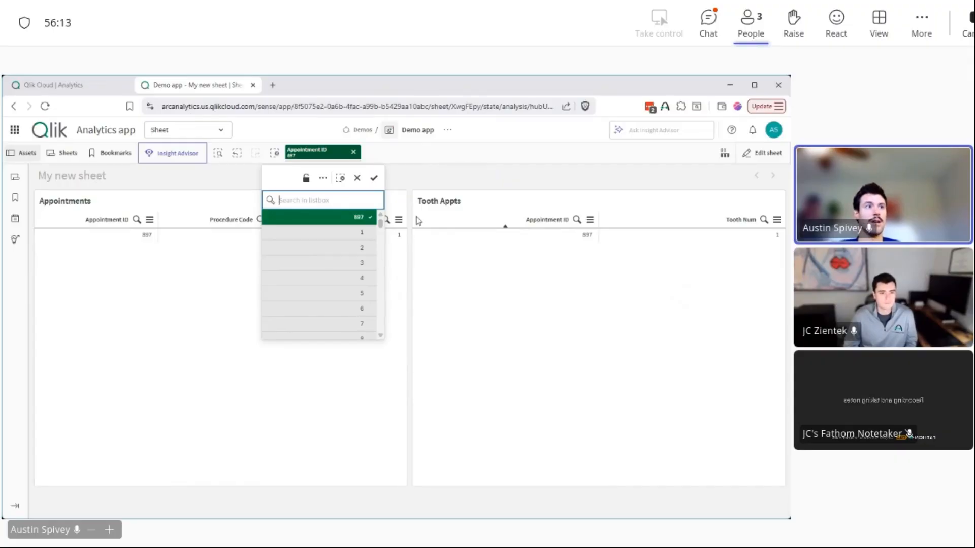
left_click(426, 186)
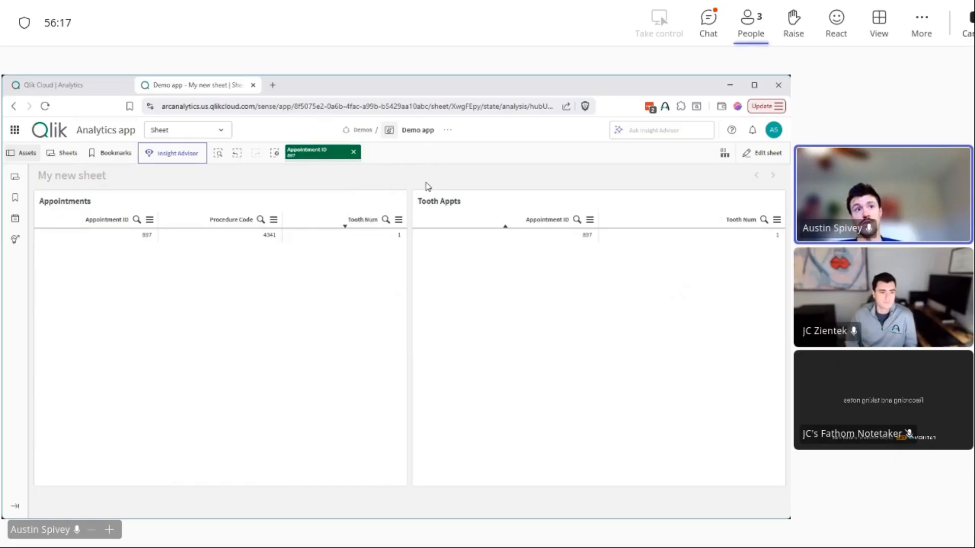